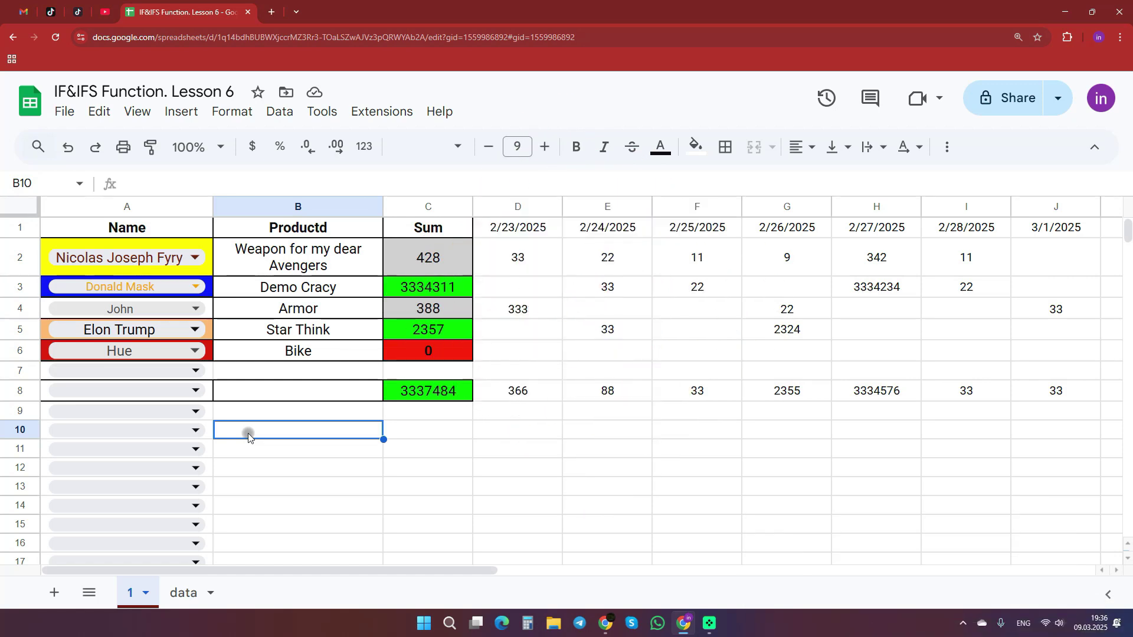
Start an IF formula in B10 and look over the IF function's help
type("=")
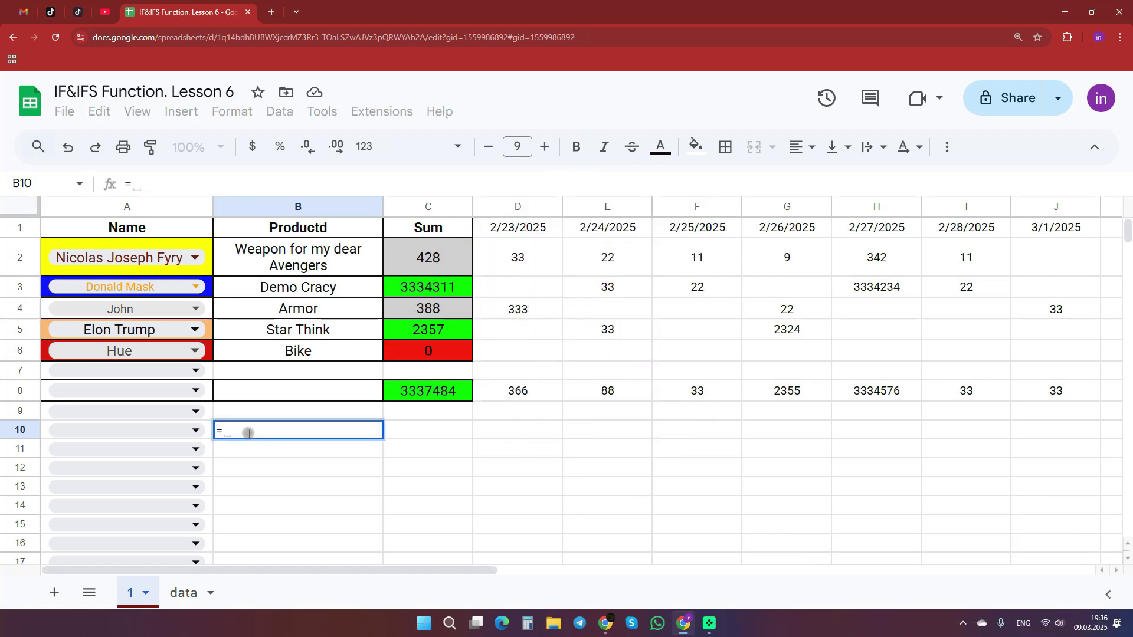
type("if")
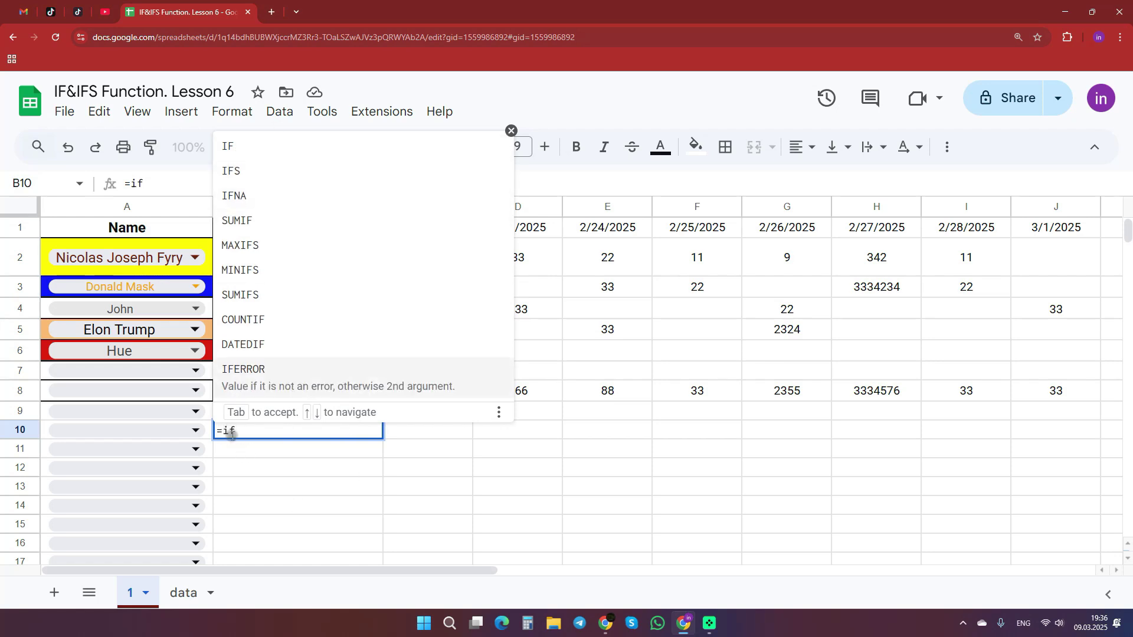
left_click(240, 153)
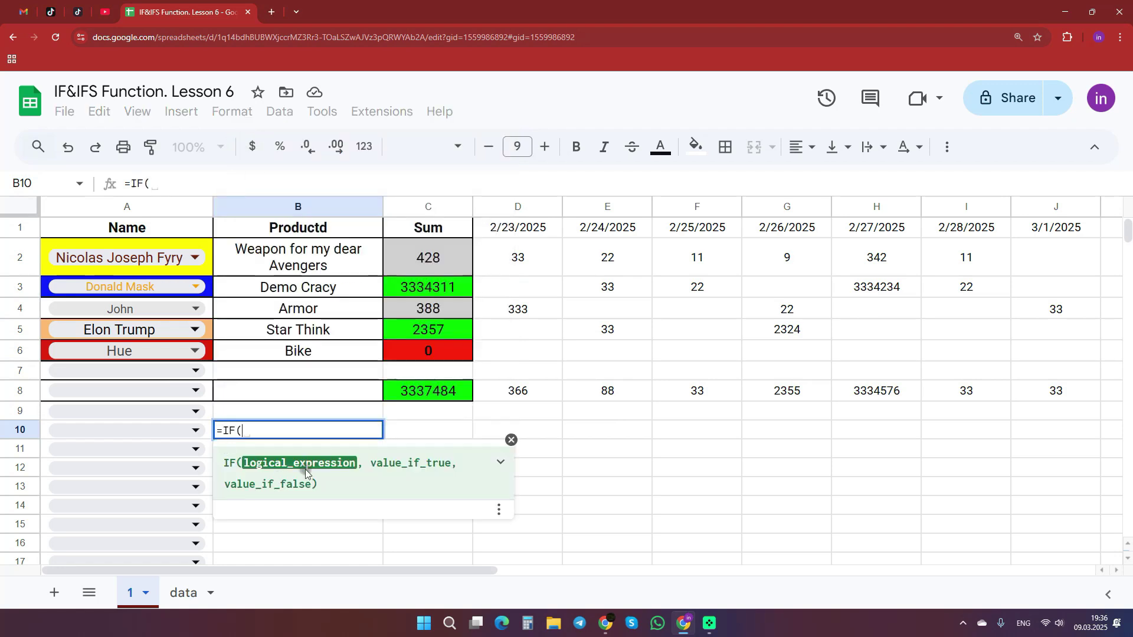
left_click(501, 462)
scroll(303, 533, "down", 5)
scroll(303, 533, "up", 5)
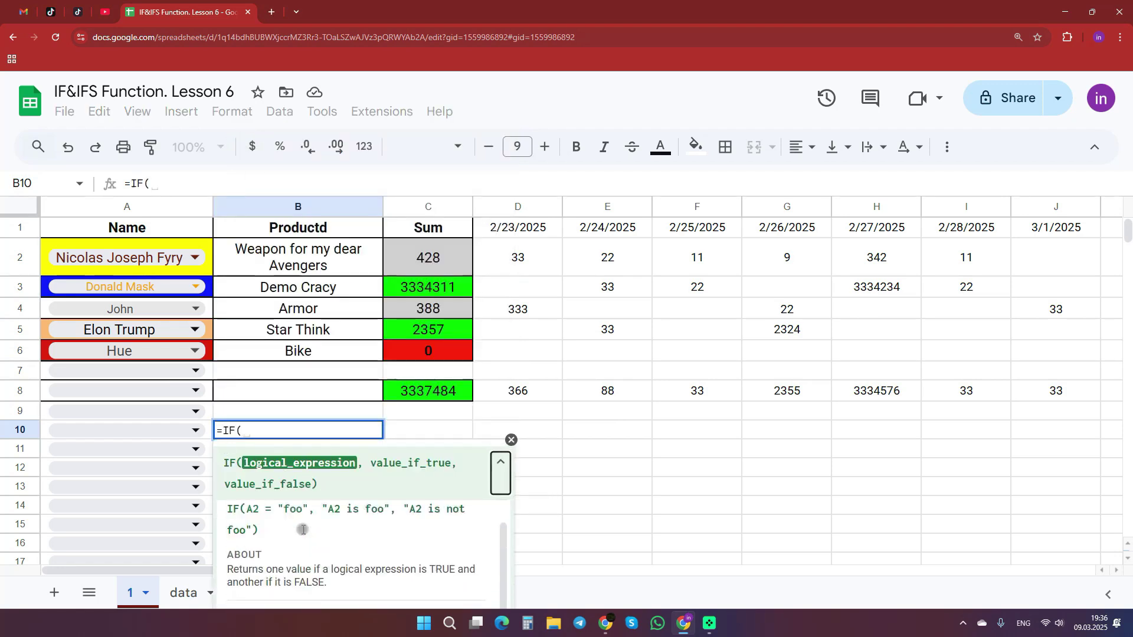
left_click(502, 469)
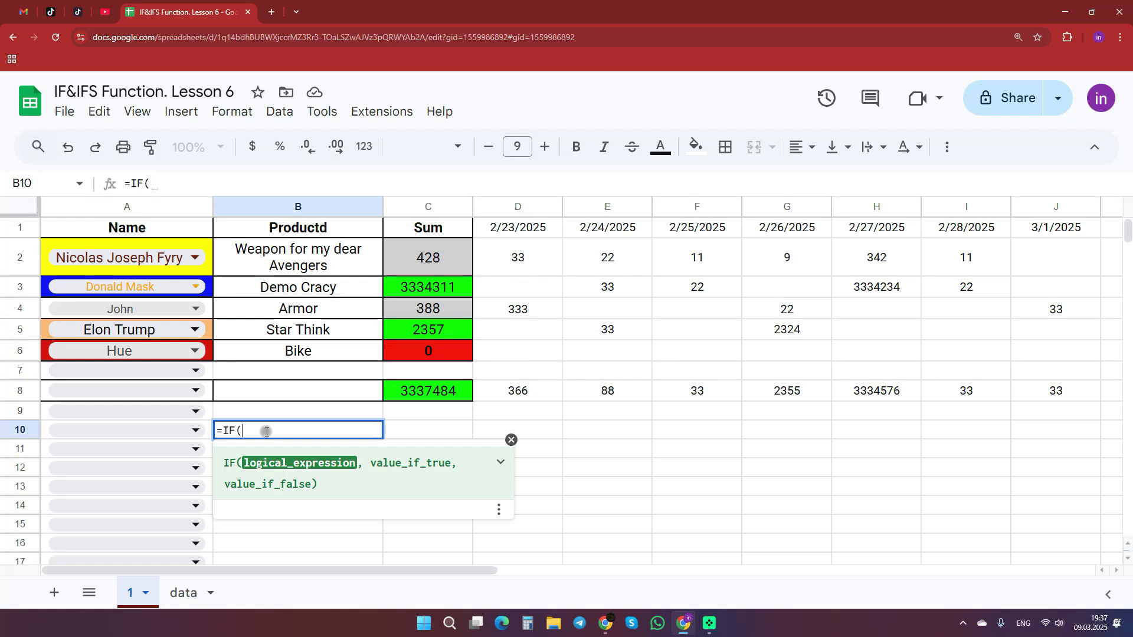
Complete B10 as =IF(C6=10,"Yes","No")
left_click(412, 351)
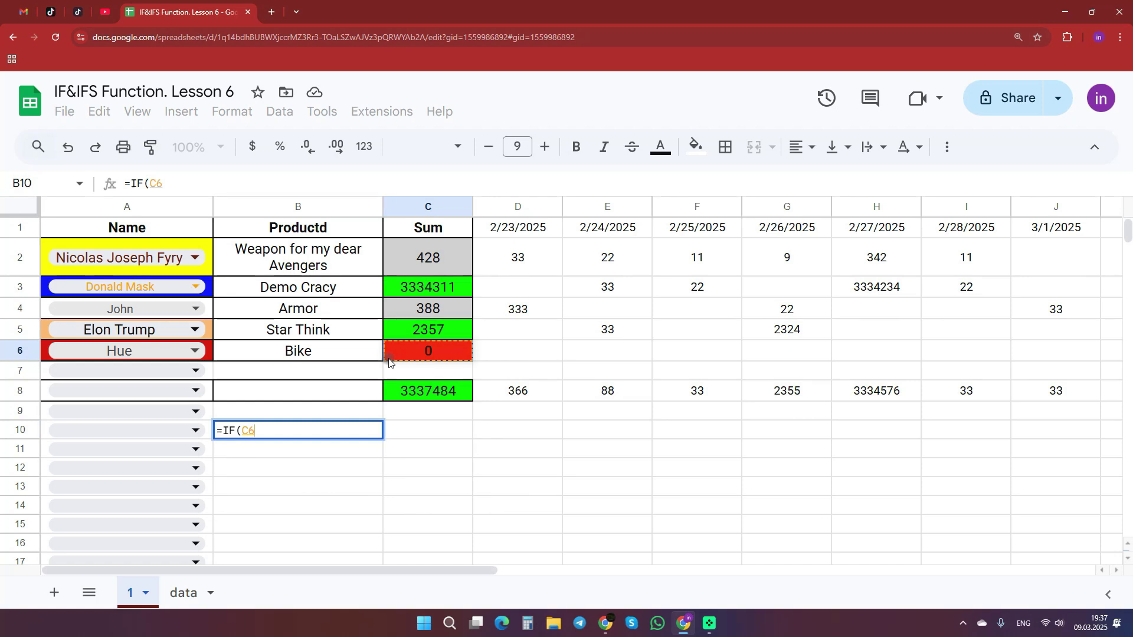
type("=10")
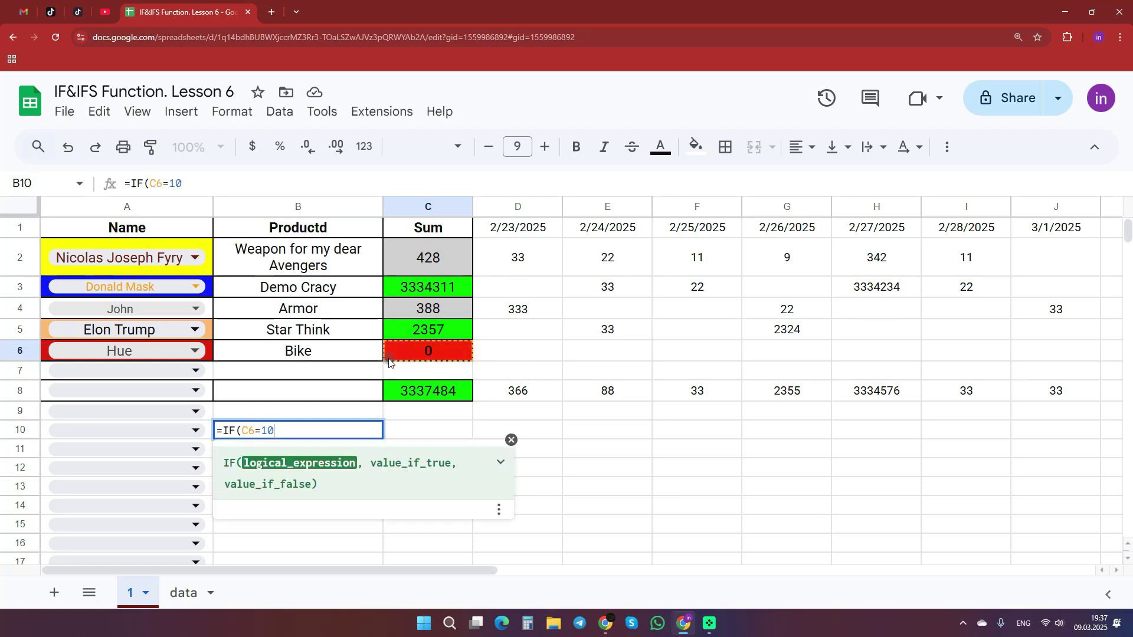
type(",")
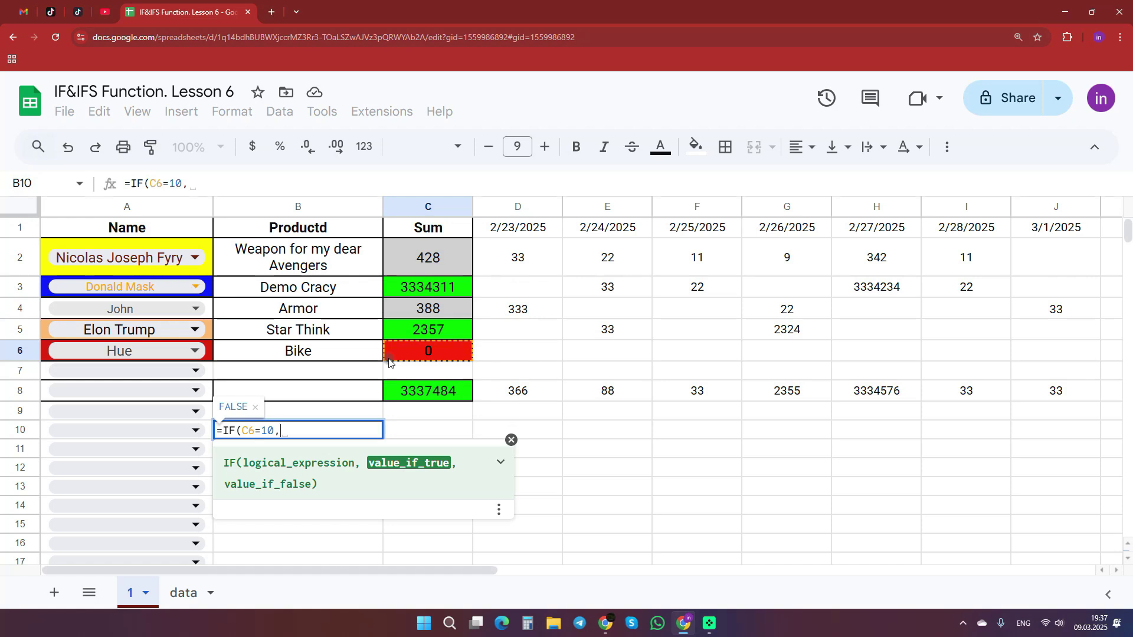
type("\"\"")
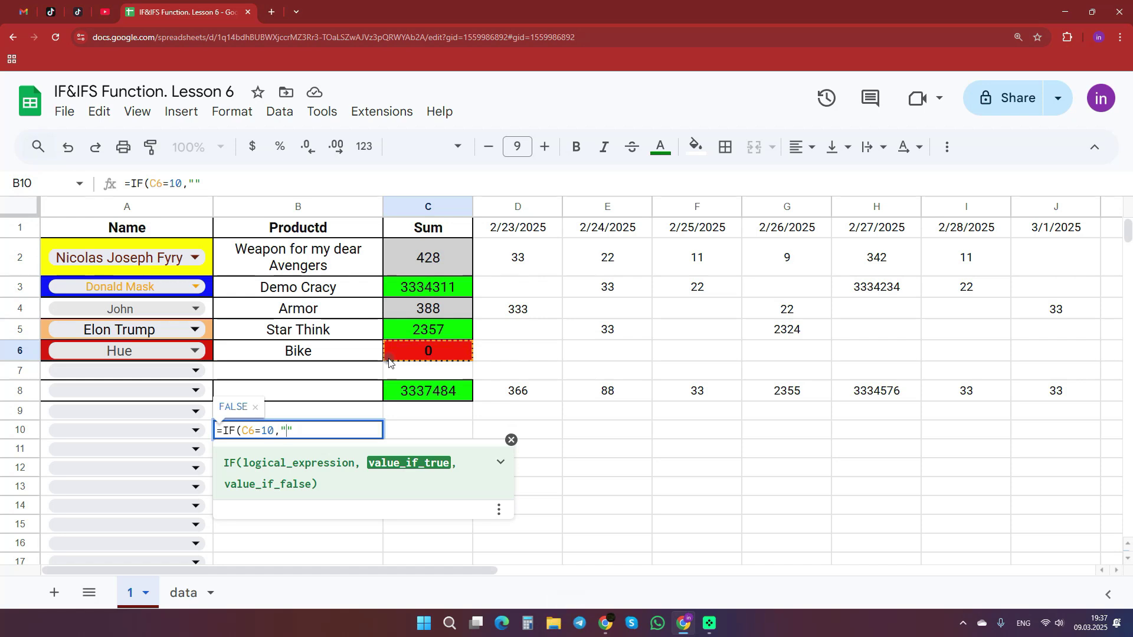
type("Yes")
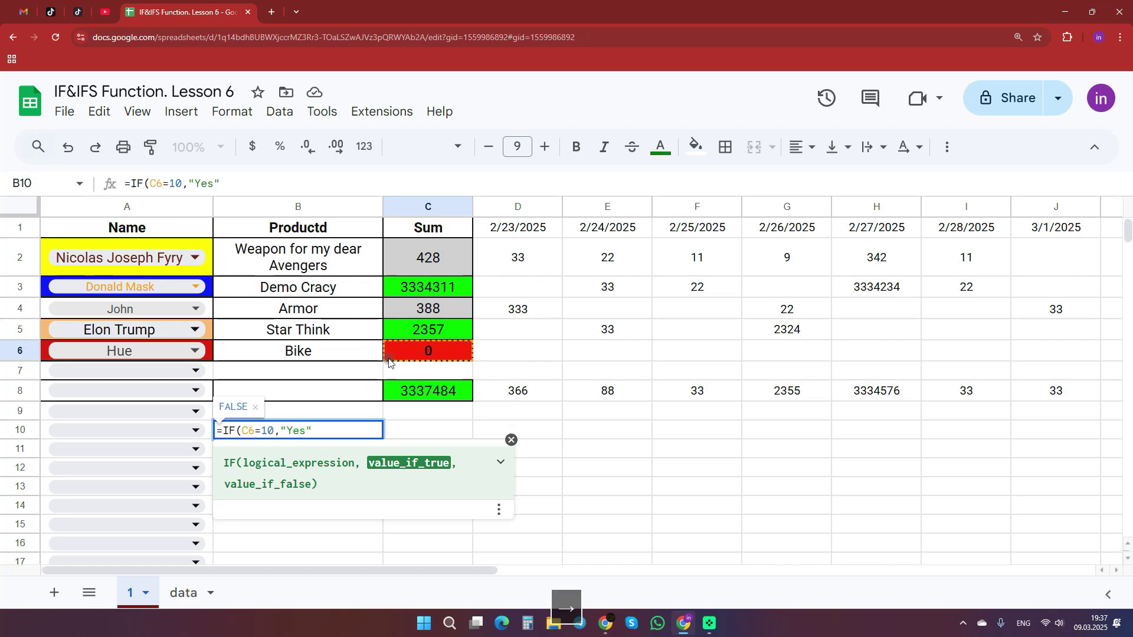
key("Right")
type(",")
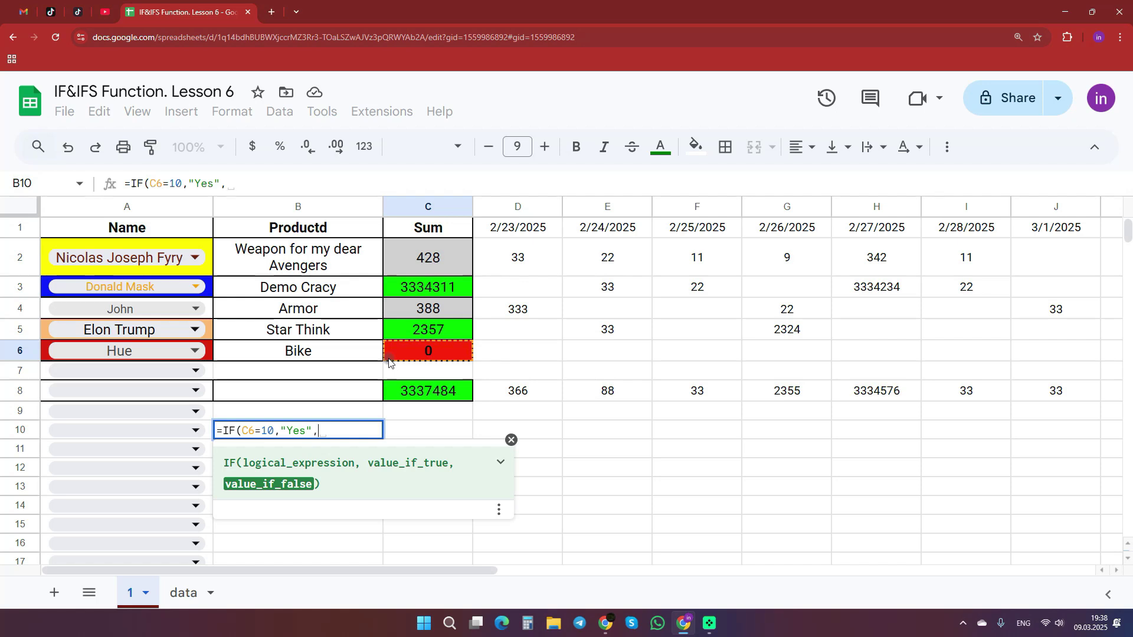
type("\"\"")
key("Left")
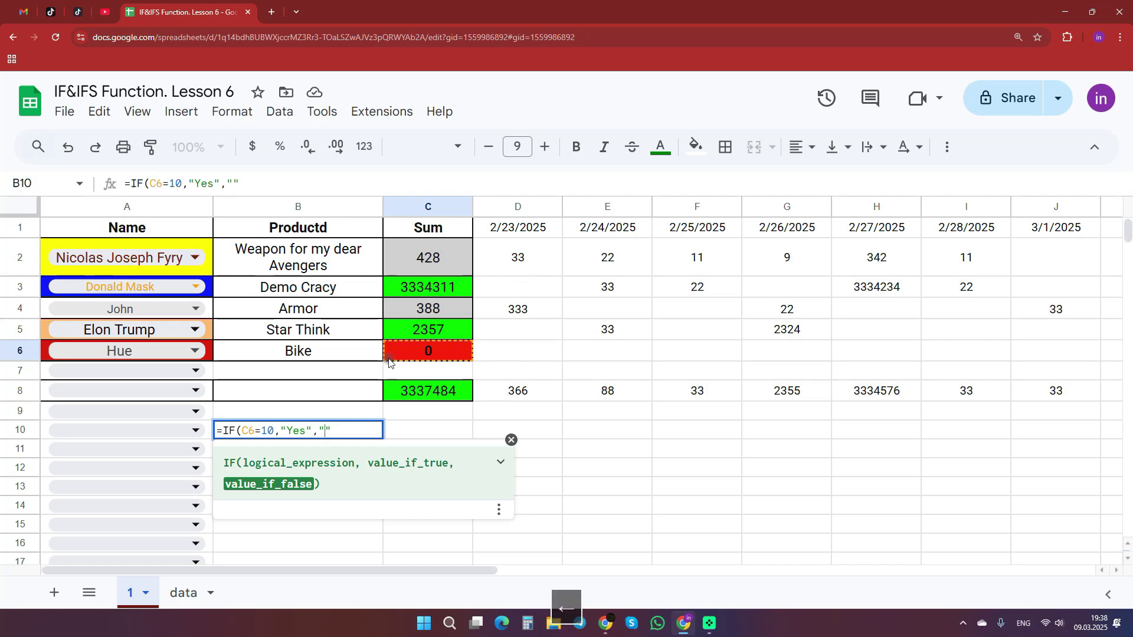
type("No")
key("Right")
type(")")
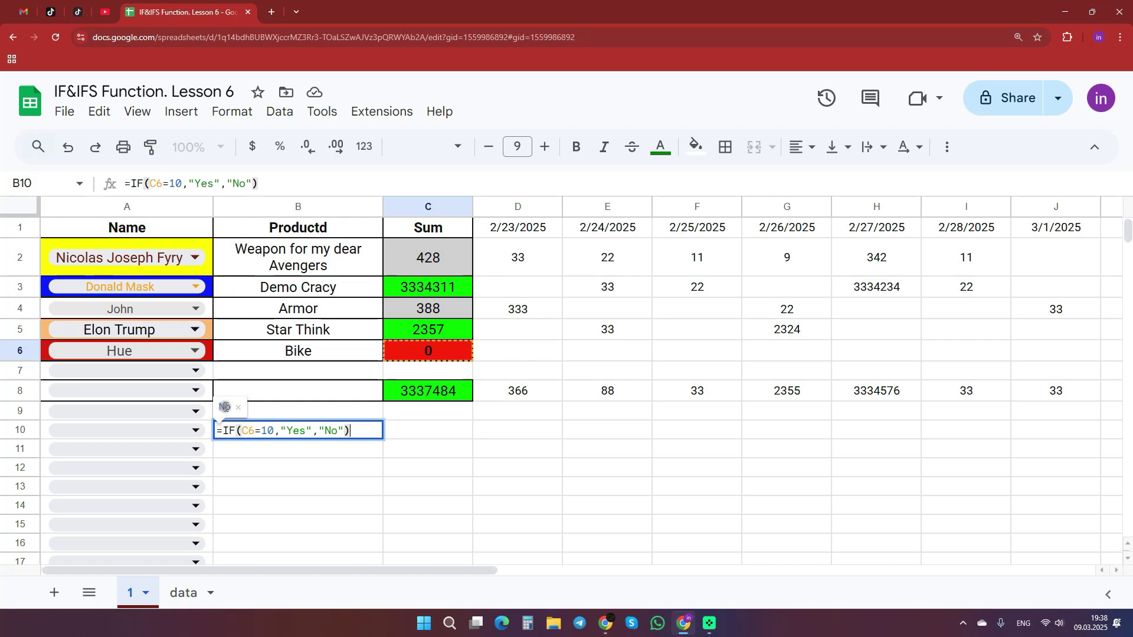
mouse_move(232, 413)
Commit B10's IF formula and enter 10 in D6 as a test value
key("Return")
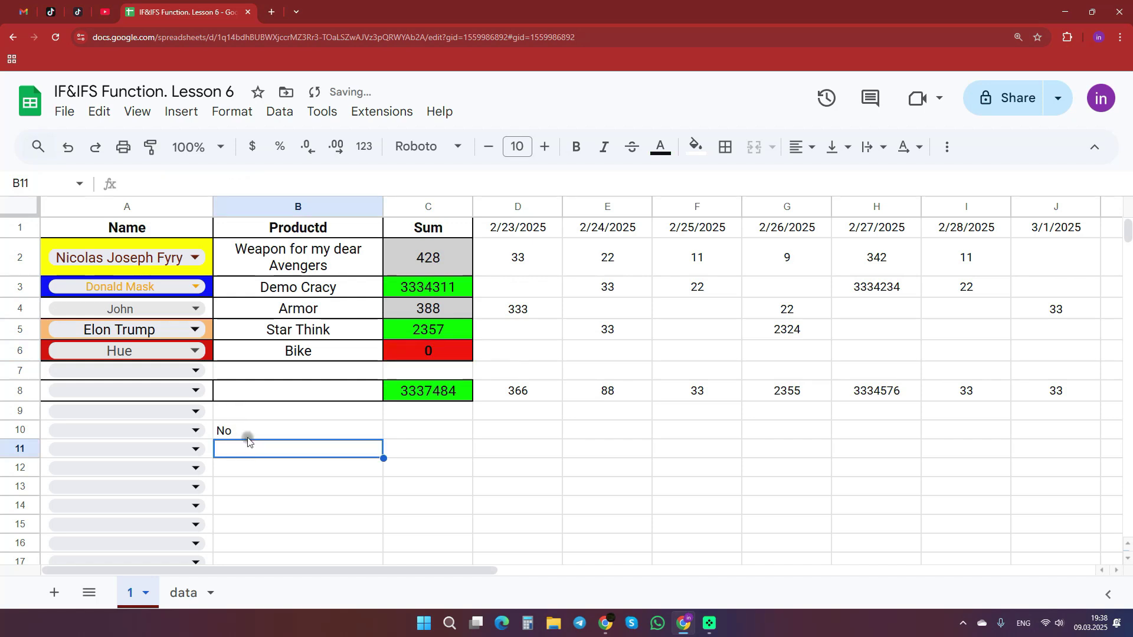
left_click(253, 438)
left_click(528, 353)
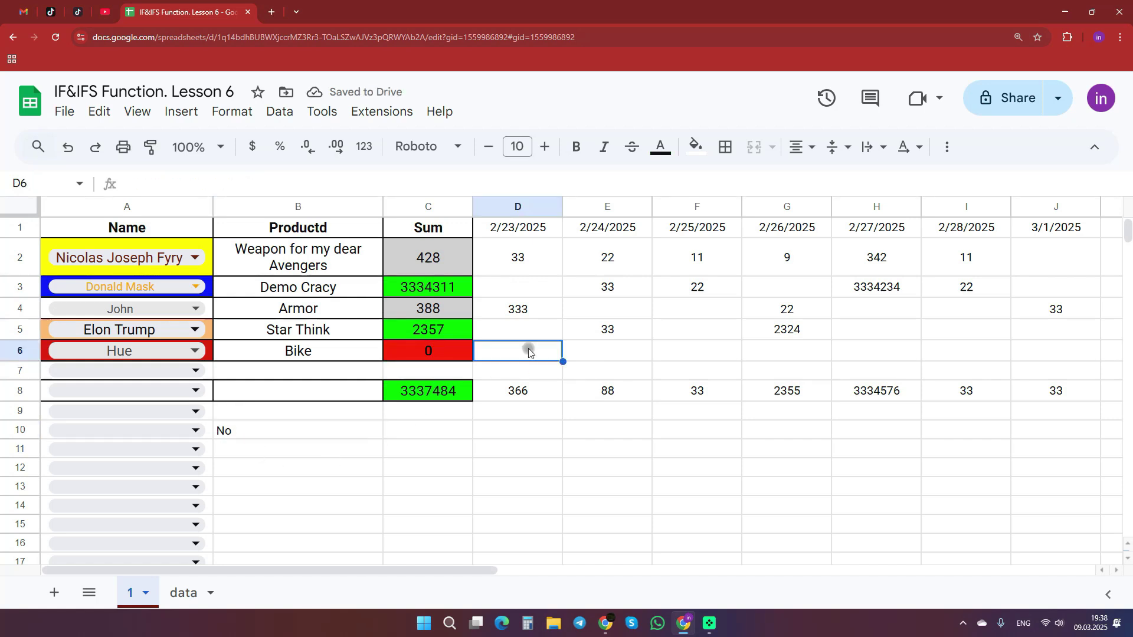
type("10")
key("Return")
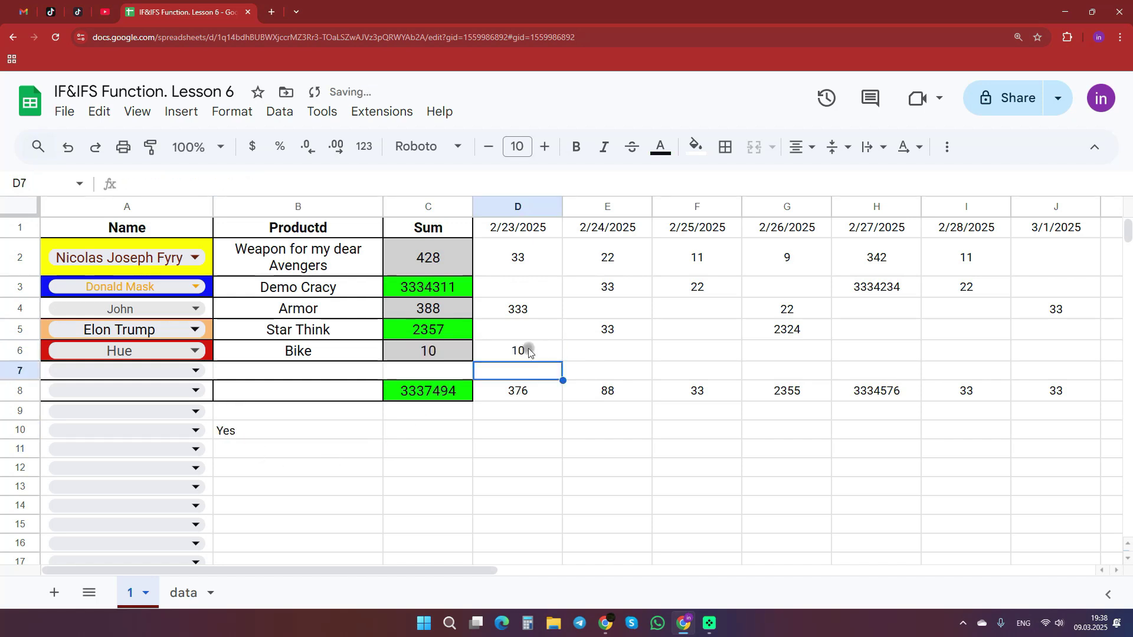
Check B10's updated result, then delete its test formula
left_click(250, 431)
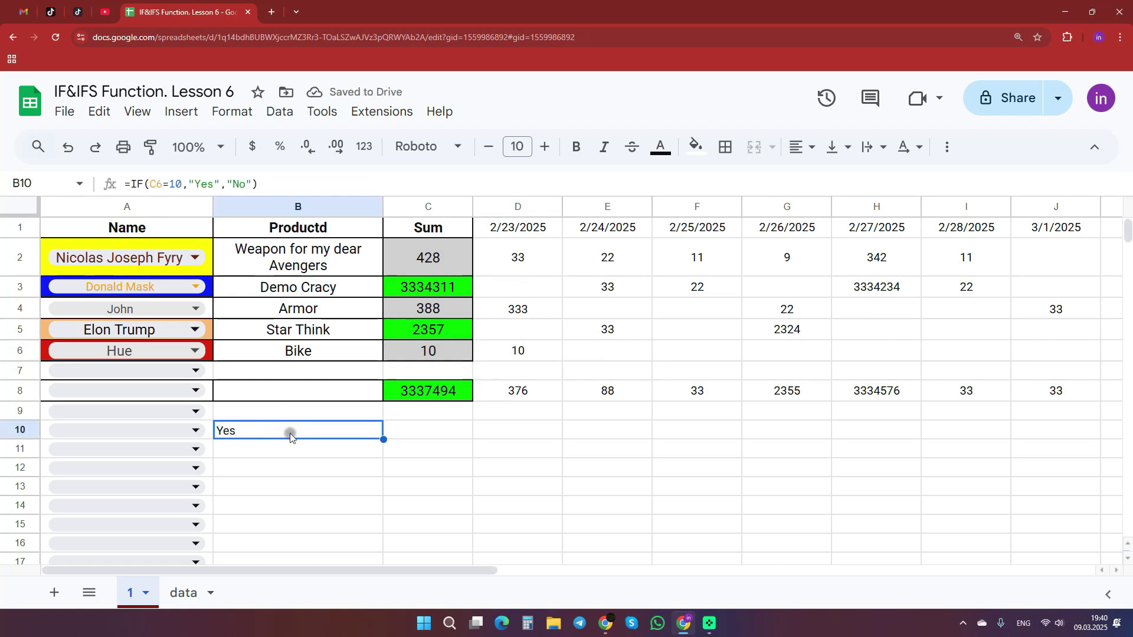
left_click(250, 443)
left_click(283, 436)
key("Delete")
Browse A2's name list without changing it, then select B2 for a new formula
left_click(205, 247)
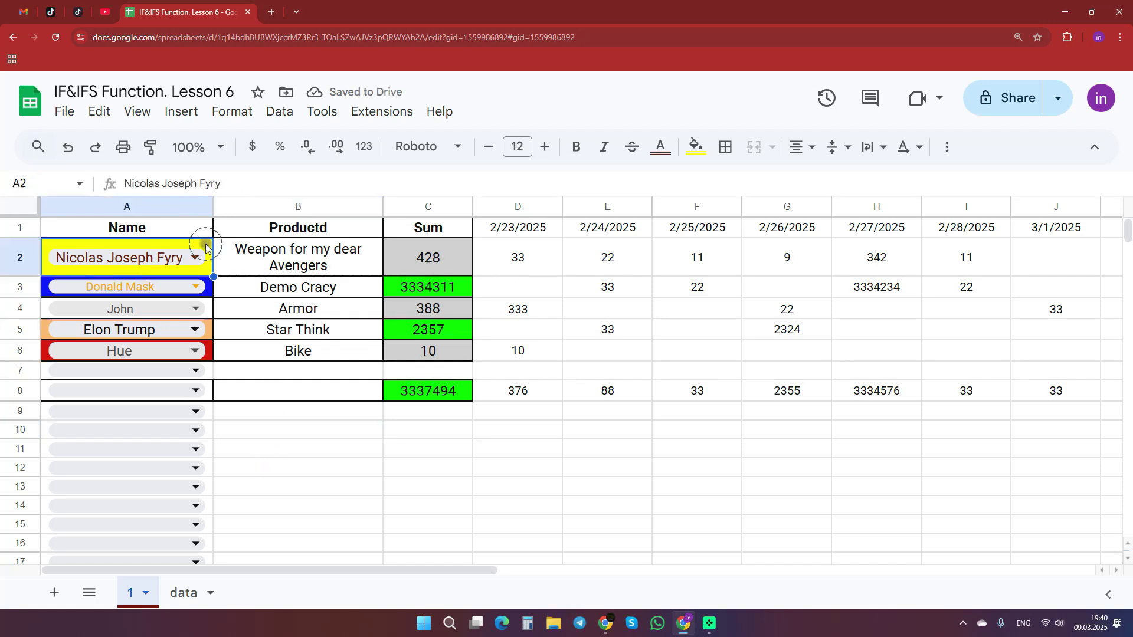
left_click(196, 260)
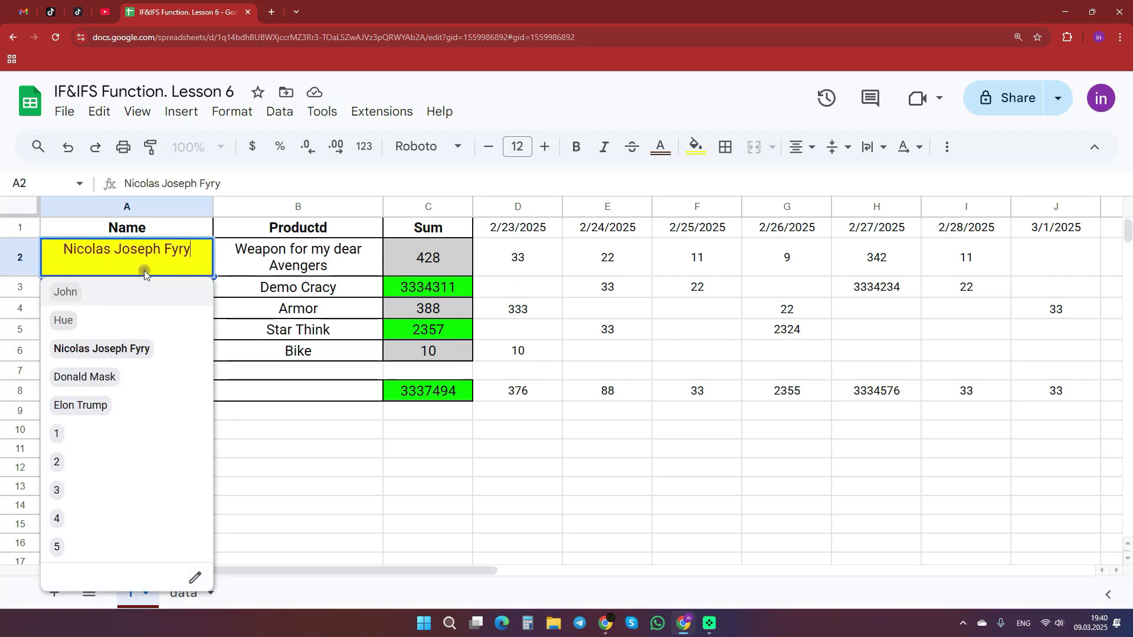
left_click(285, 262)
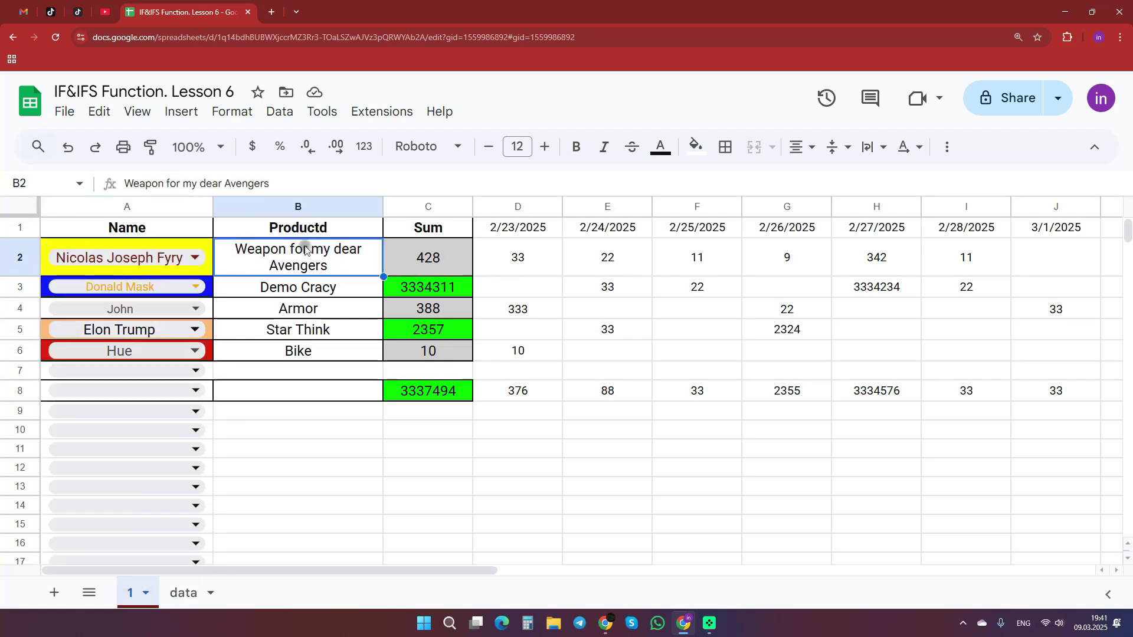
left_click(143, 256)
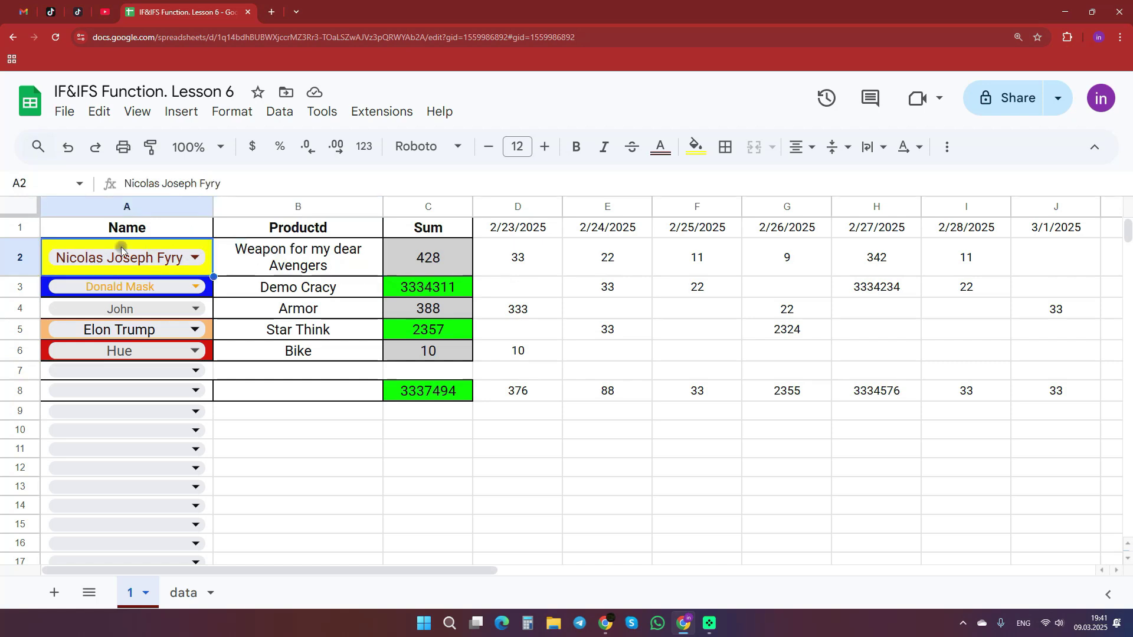
left_click(305, 254)
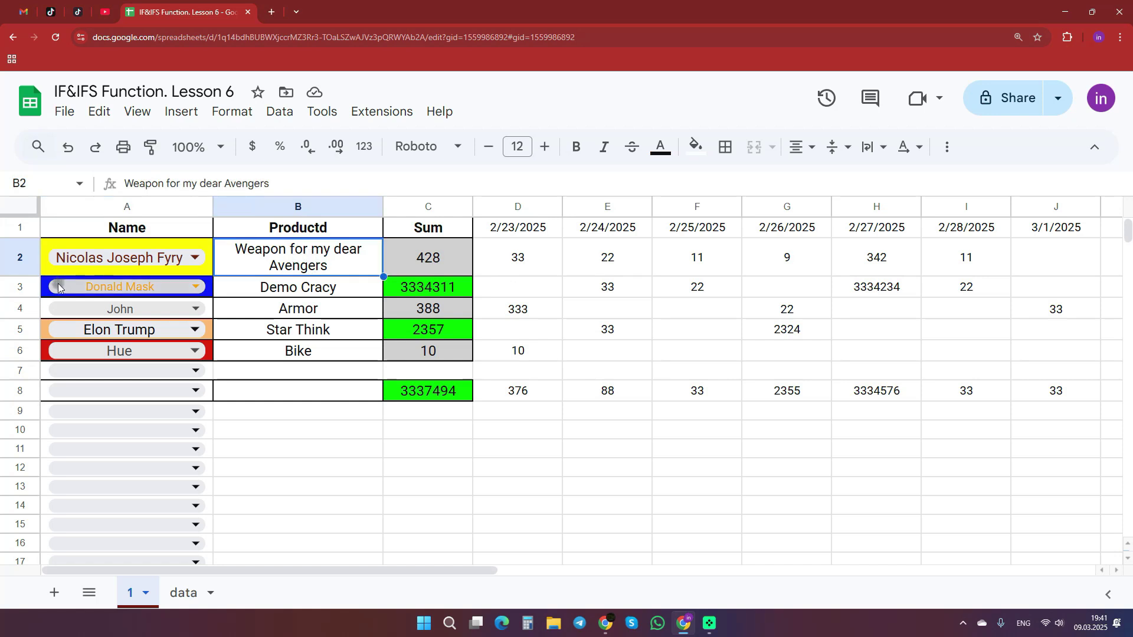
left_click(262, 288)
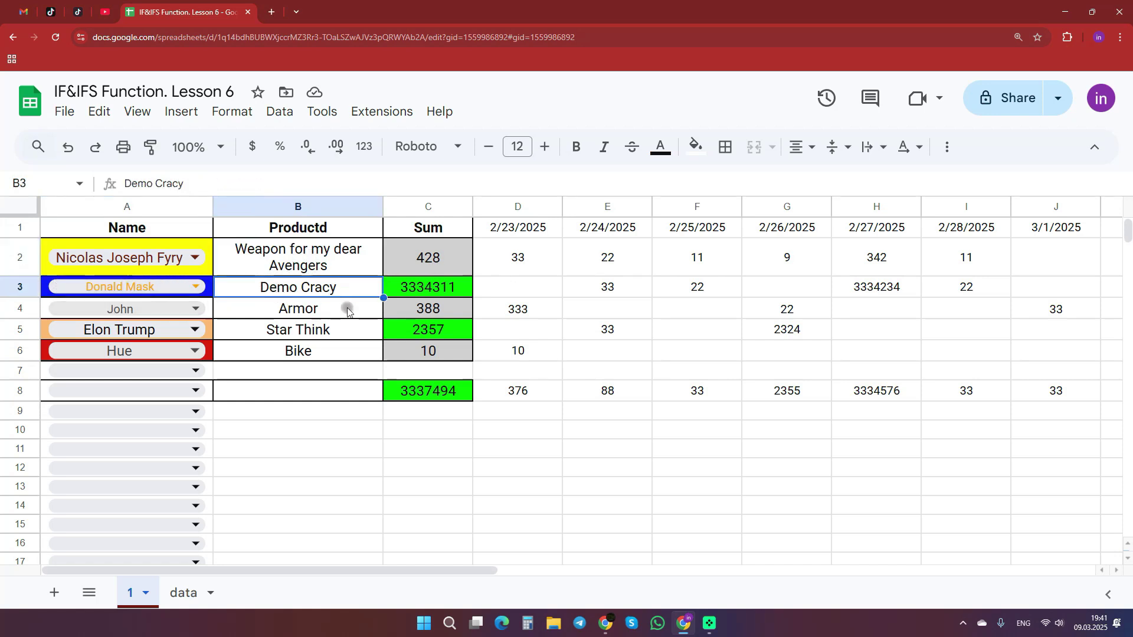
left_click(308, 266)
Enter =IF(A2="<first name>","") in B2, pasting the first listed name as the comparison
type("=IF(")
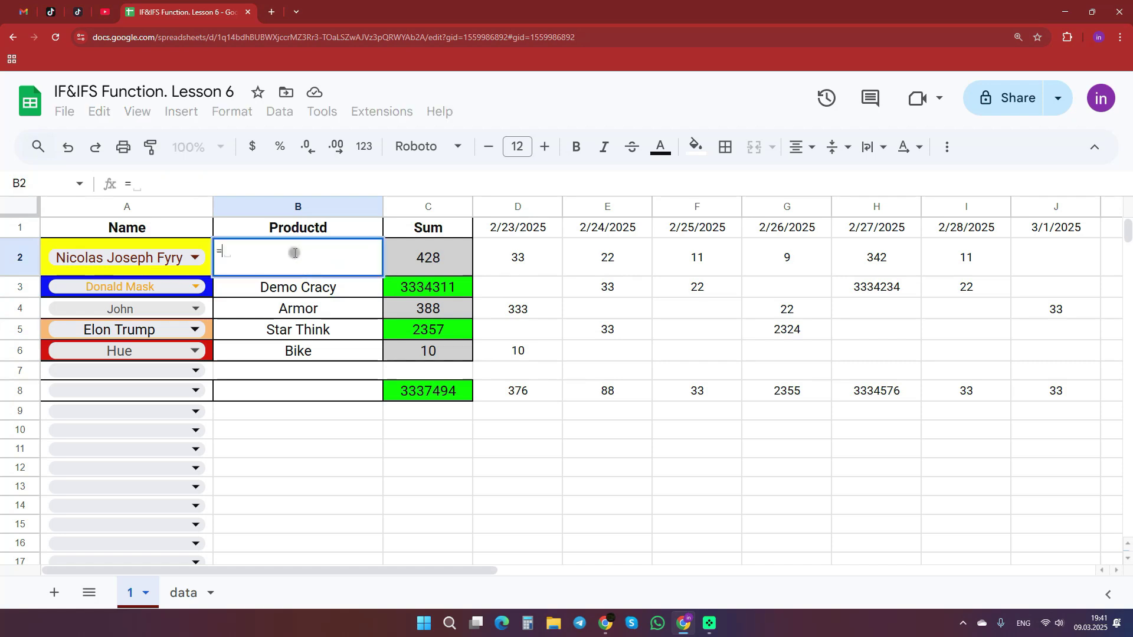
left_click(210, 262)
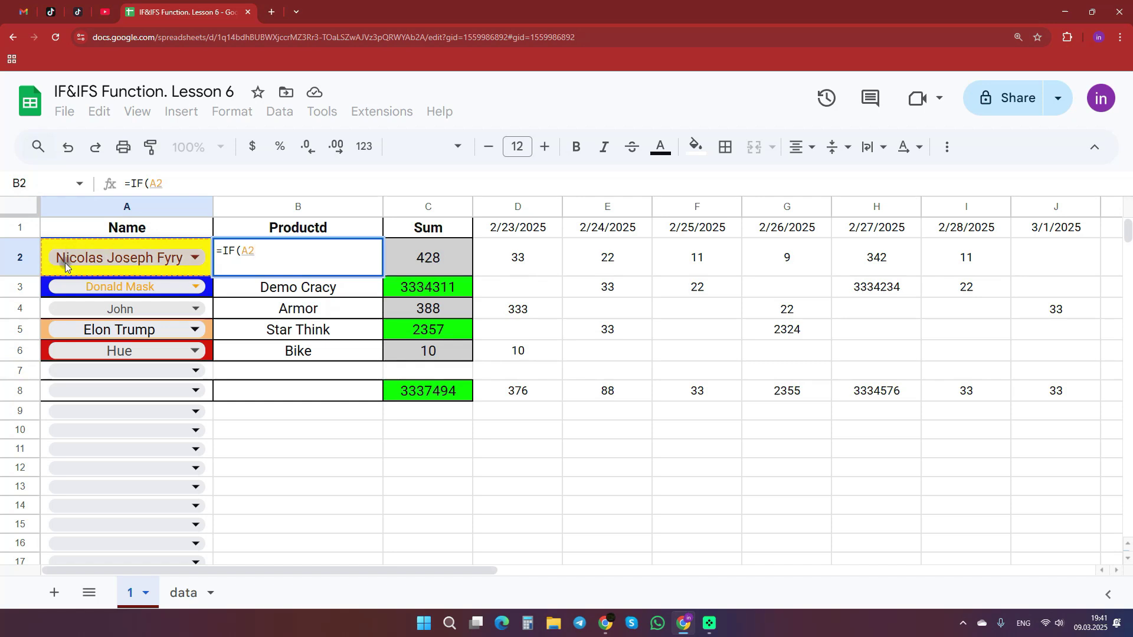
type("=")
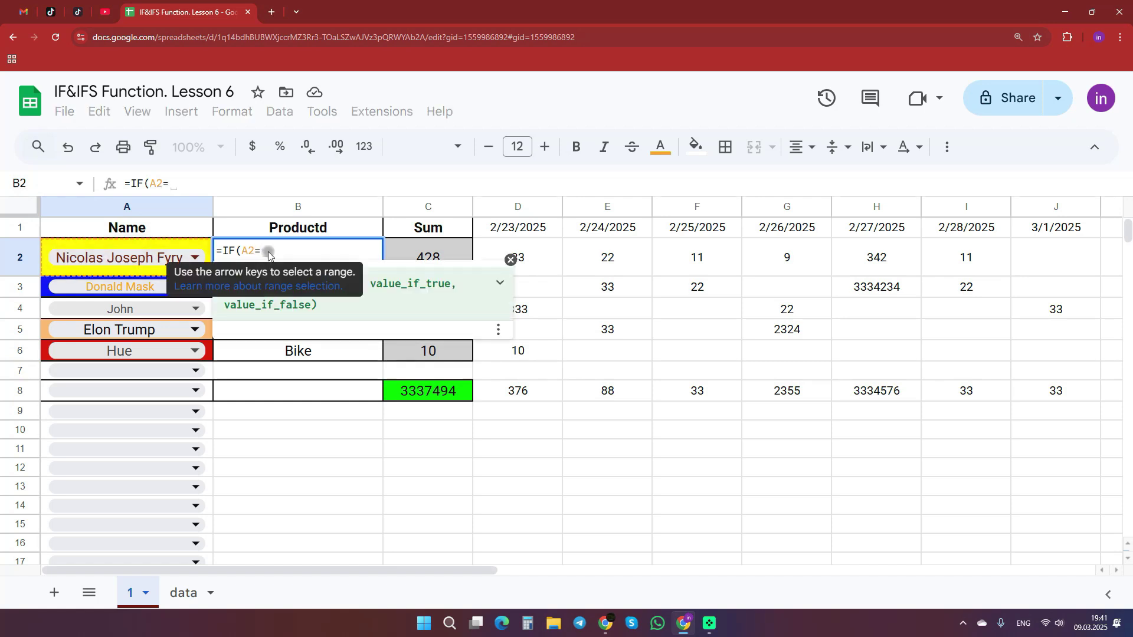
type("\"")
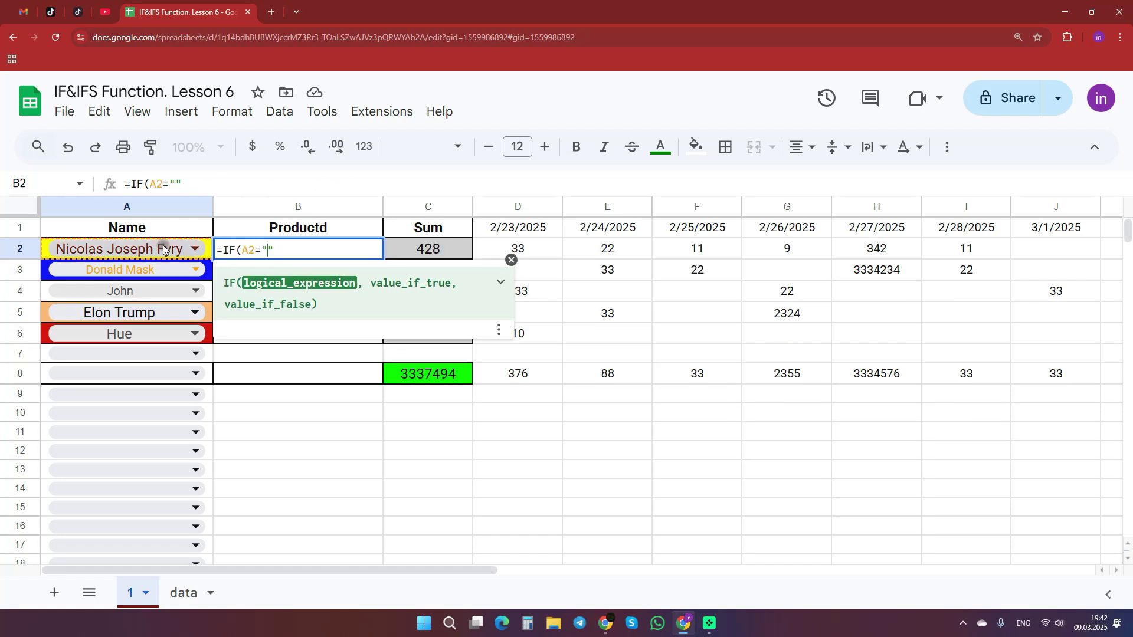
type("Nicolas Joseph Fyry")
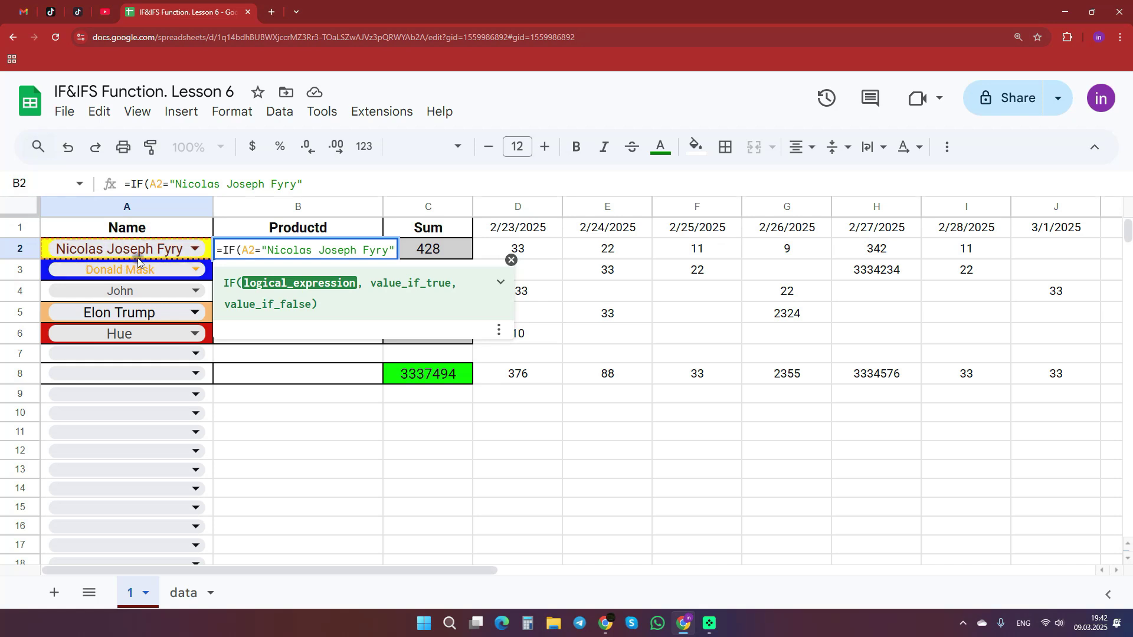
type(",")
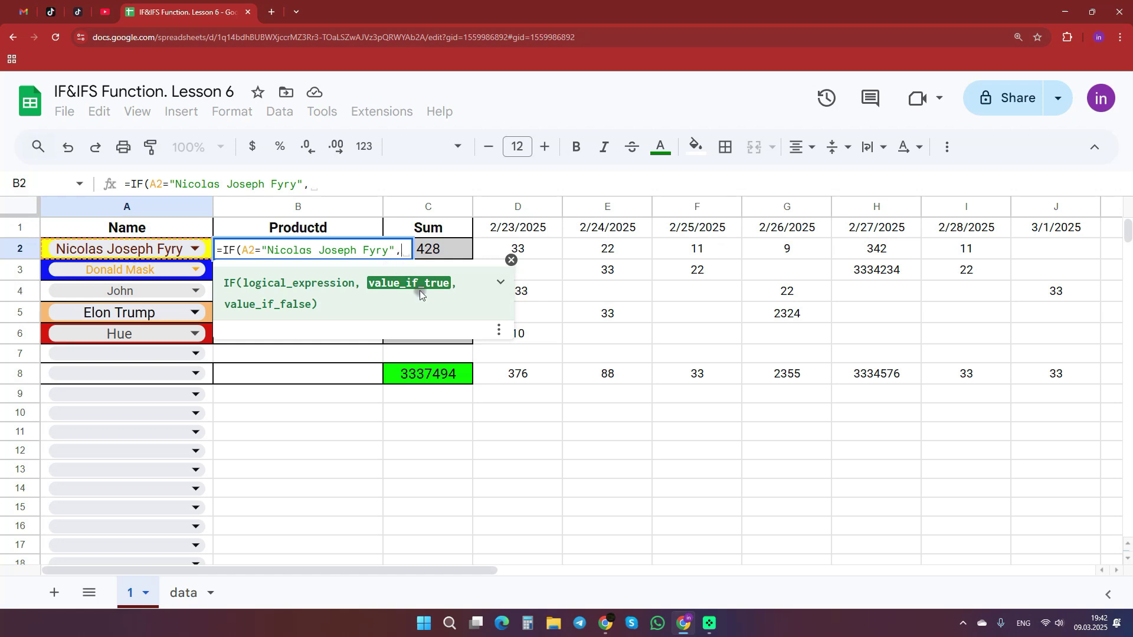
left_click(512, 261)
type("\"\")")
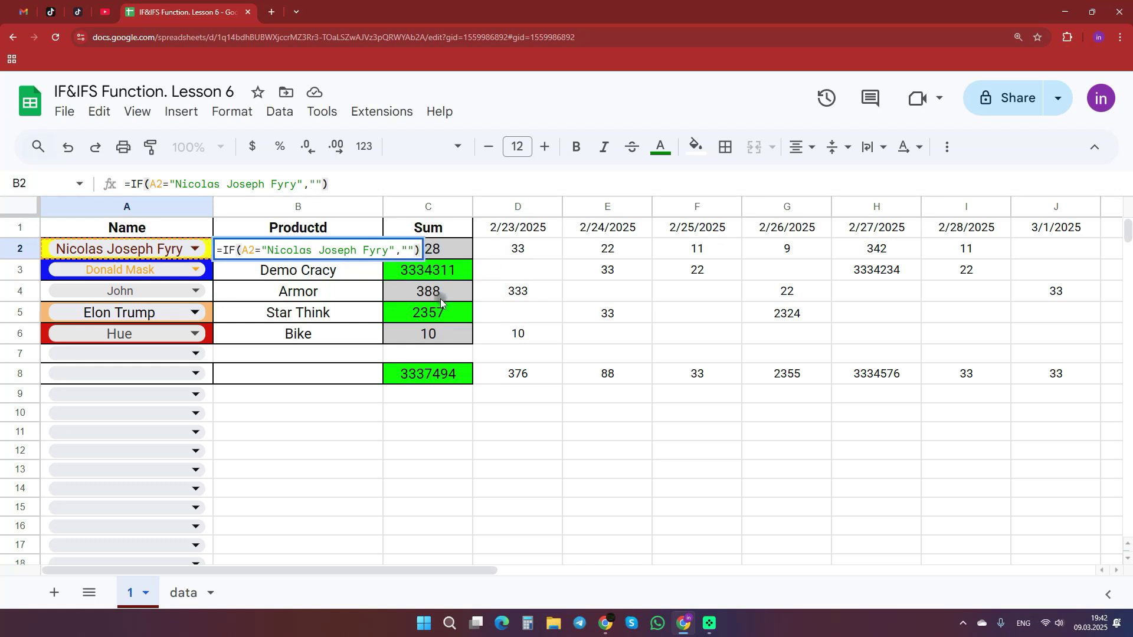
key("Return")
Paste 'Weapon for my dear Avengers' as the true result of B2's IF
left_click(300, 250)
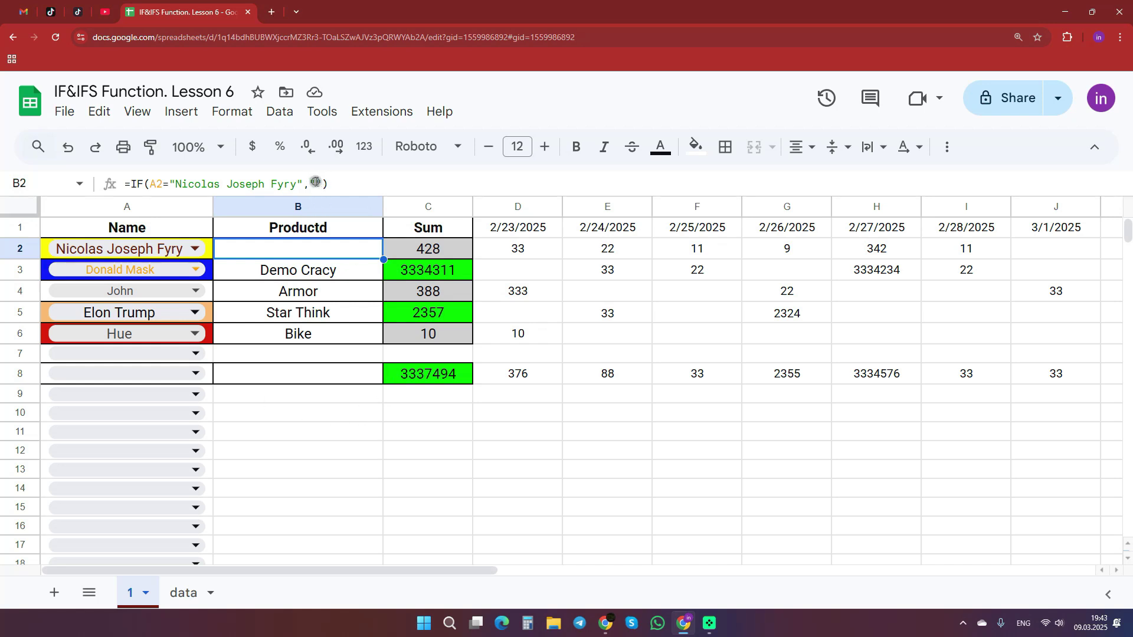
left_click(318, 183)
type("Weapon for my dear Avengers")
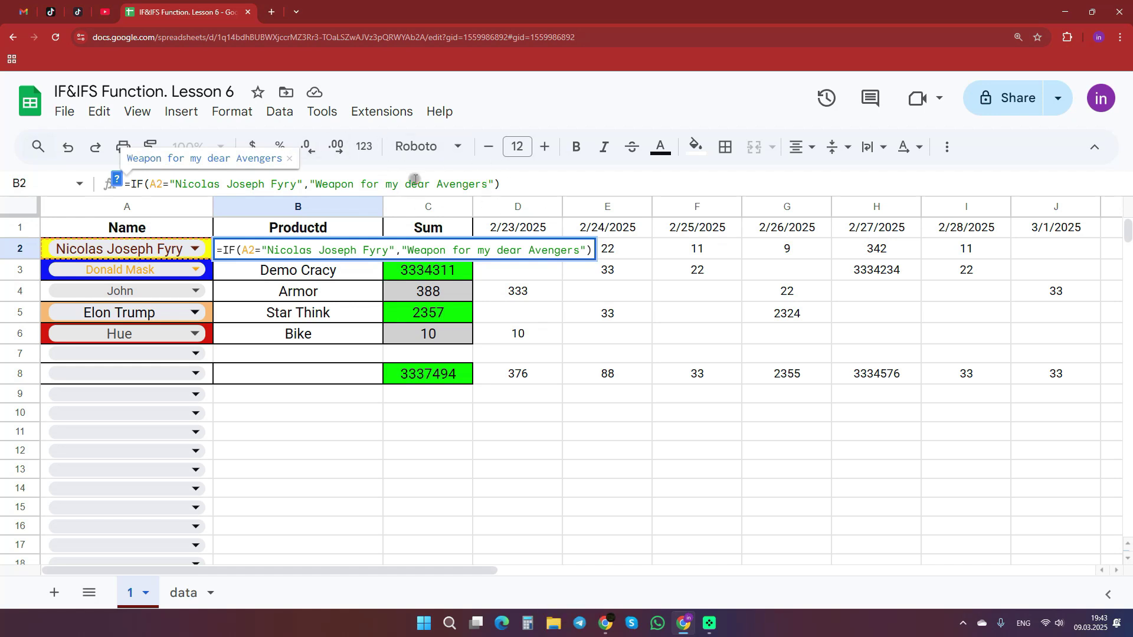
key("Right")
type(",")
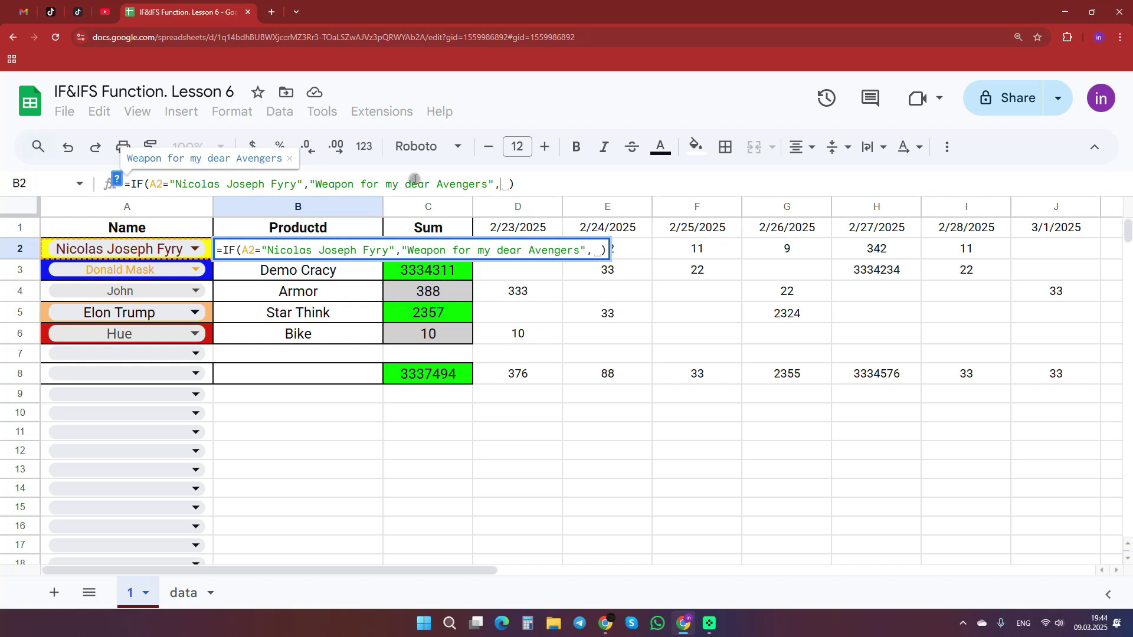
Nest further IFs on A2 returning 'Demo Cracy' and 'Armor' for the next names
type("if(")
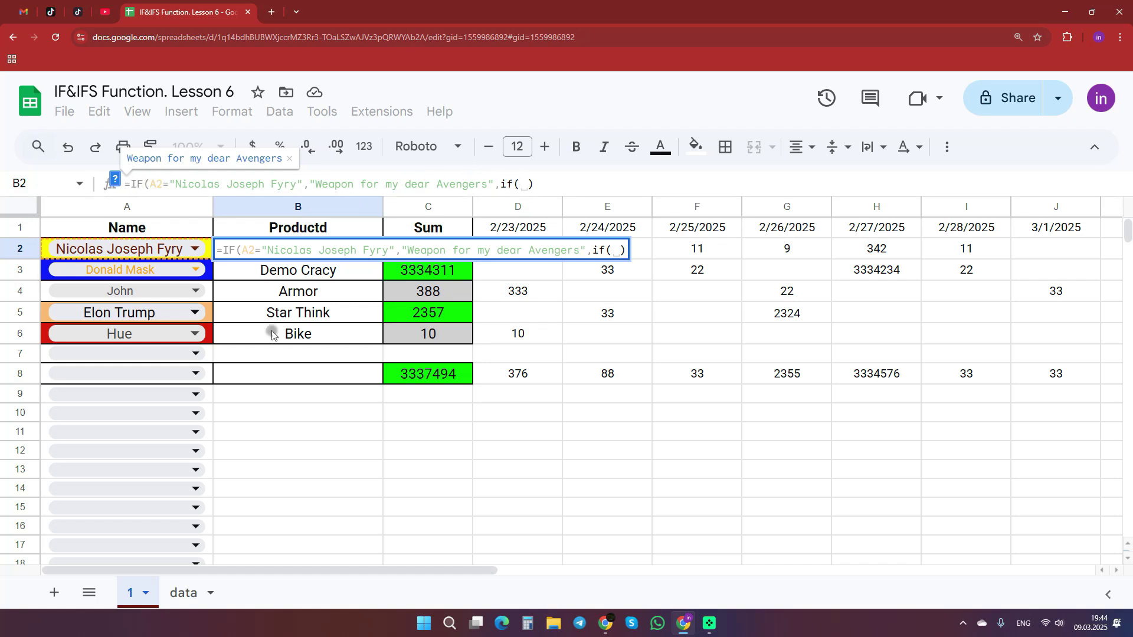
left_click(159, 252)
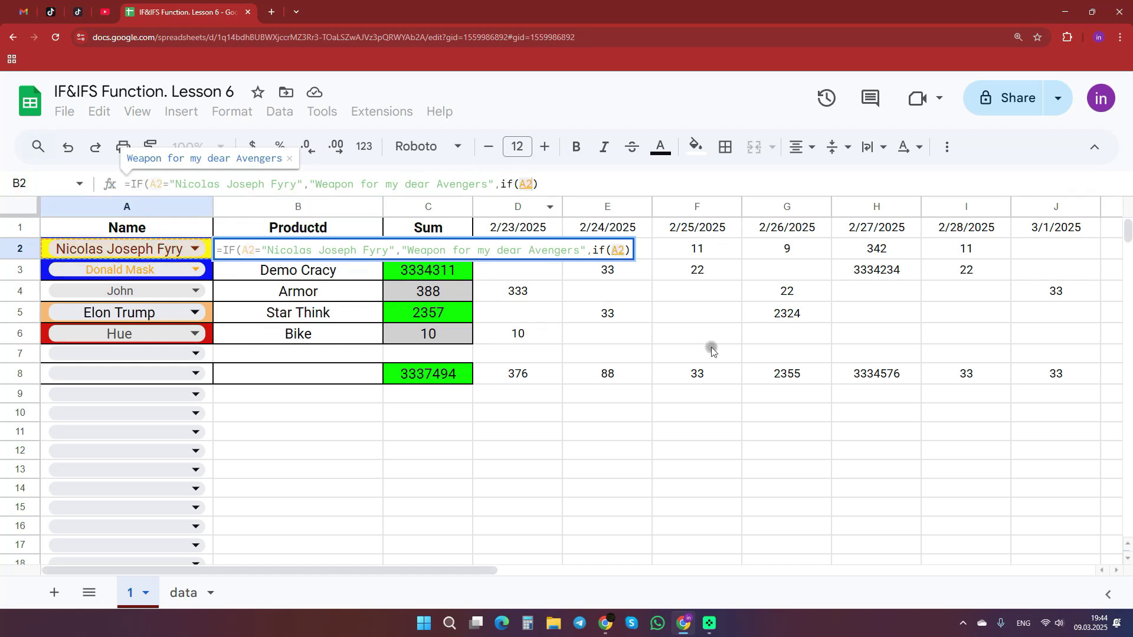
type("=\"")
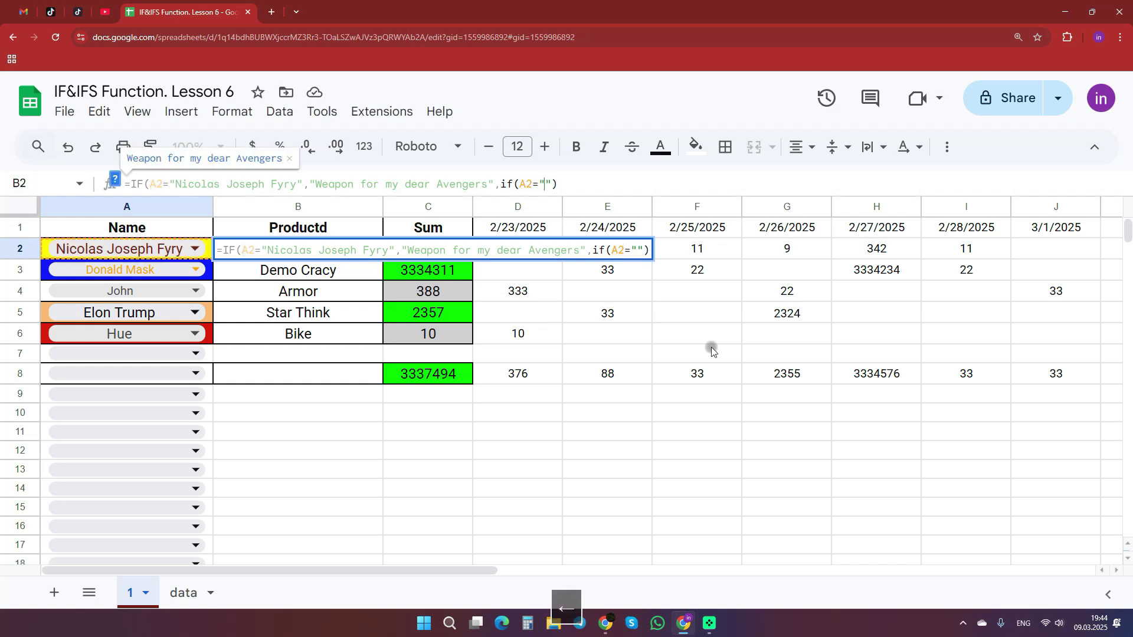
type("Donald Mask\",")
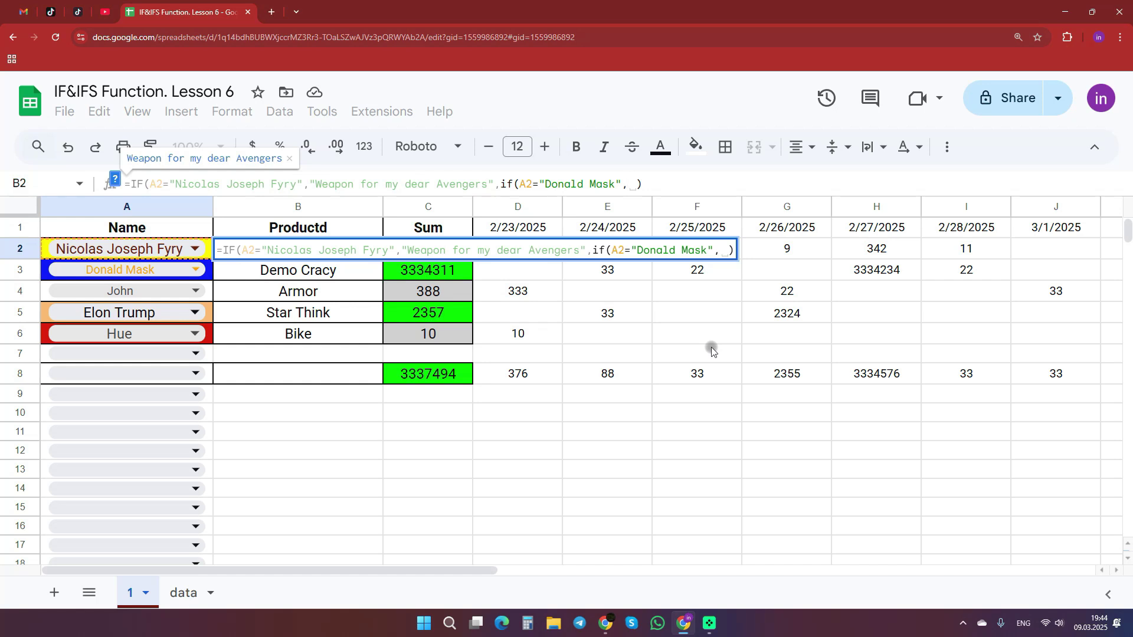
type("\",\"")
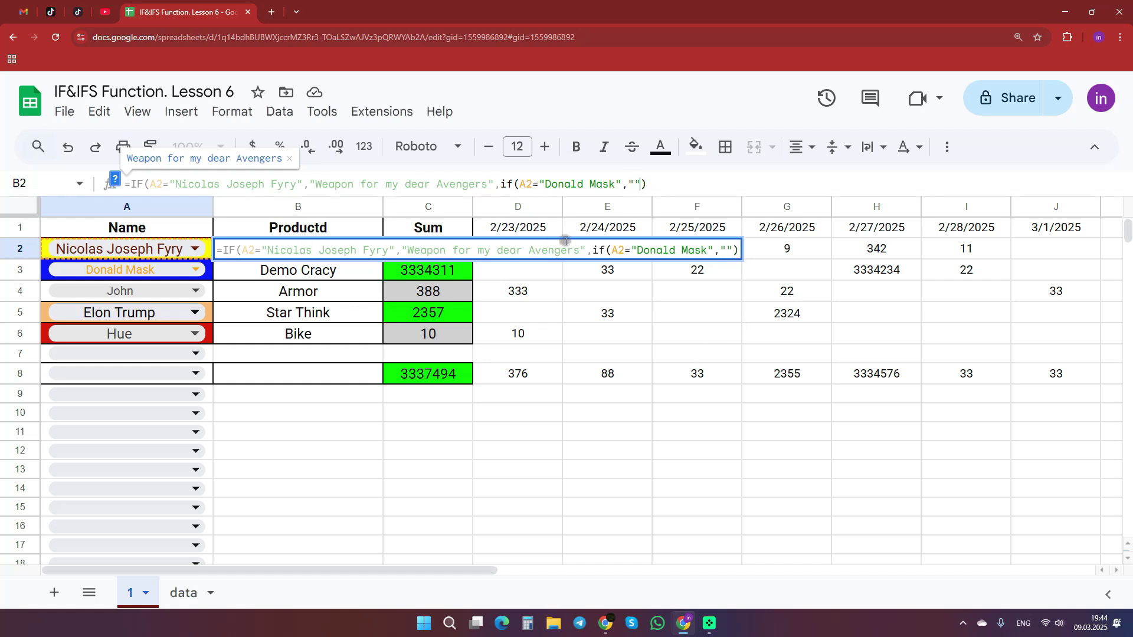
type("Demo Cracy\",")
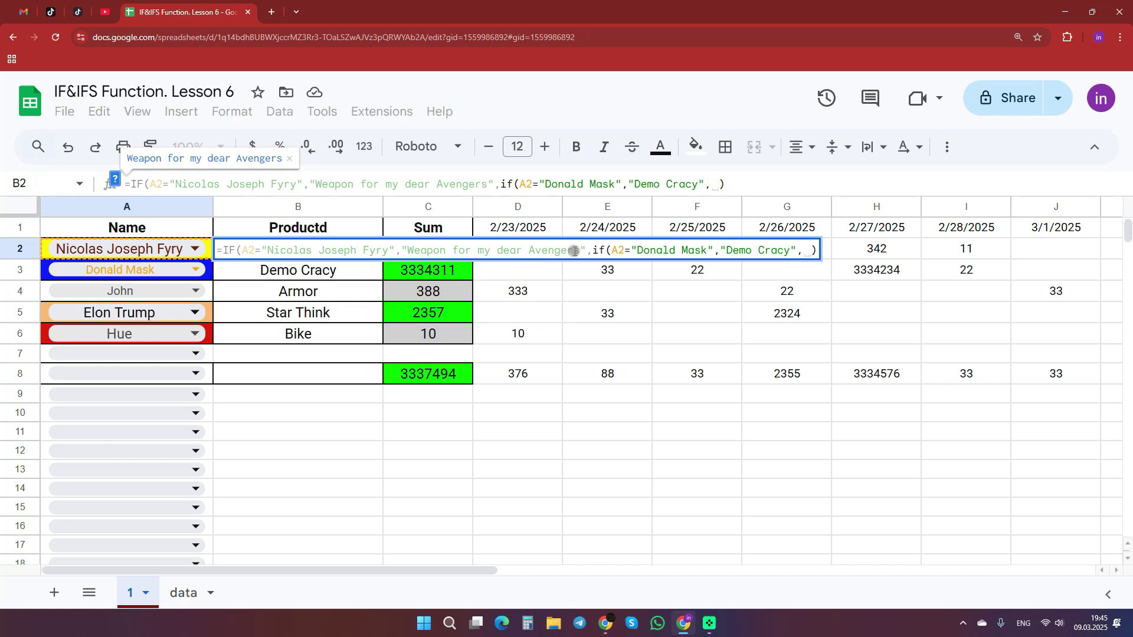
type("if")
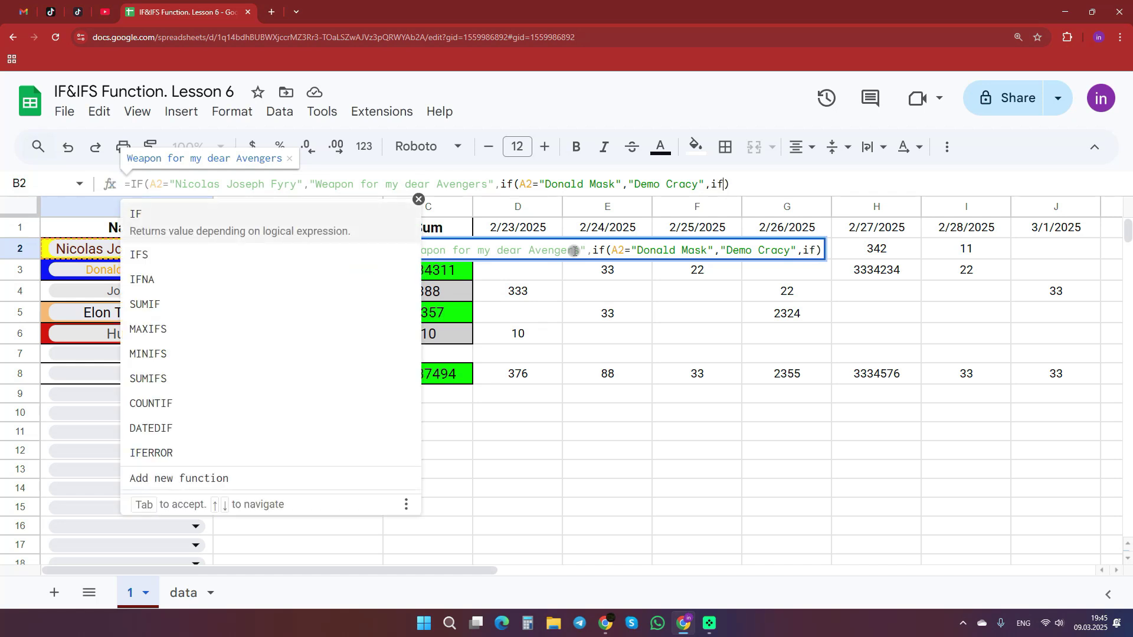
type("(")
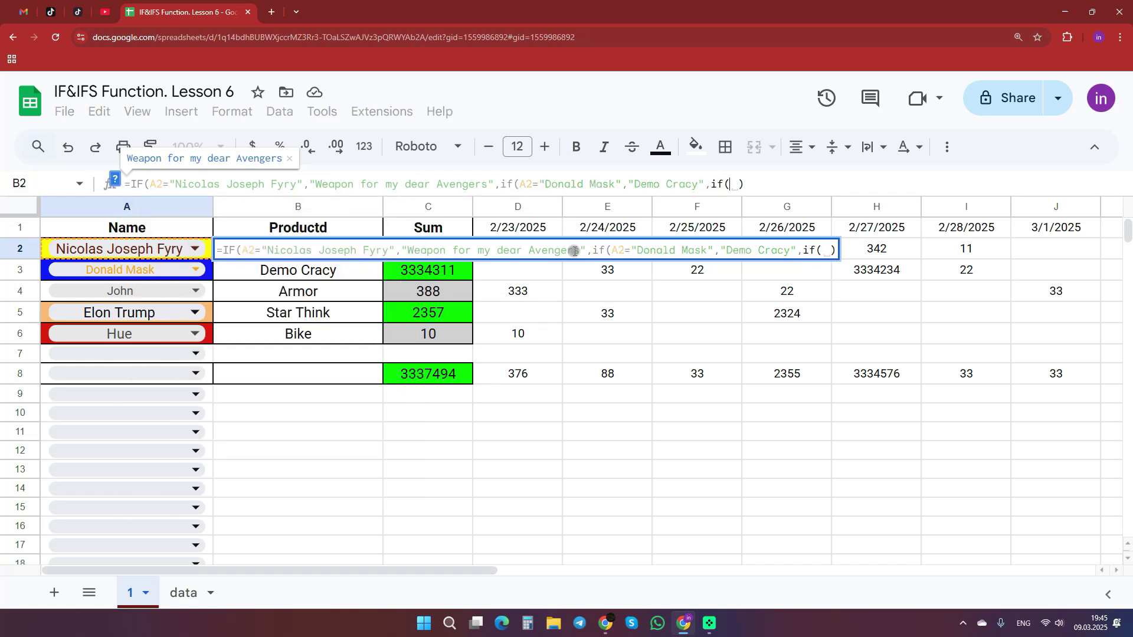
left_click(143, 253)
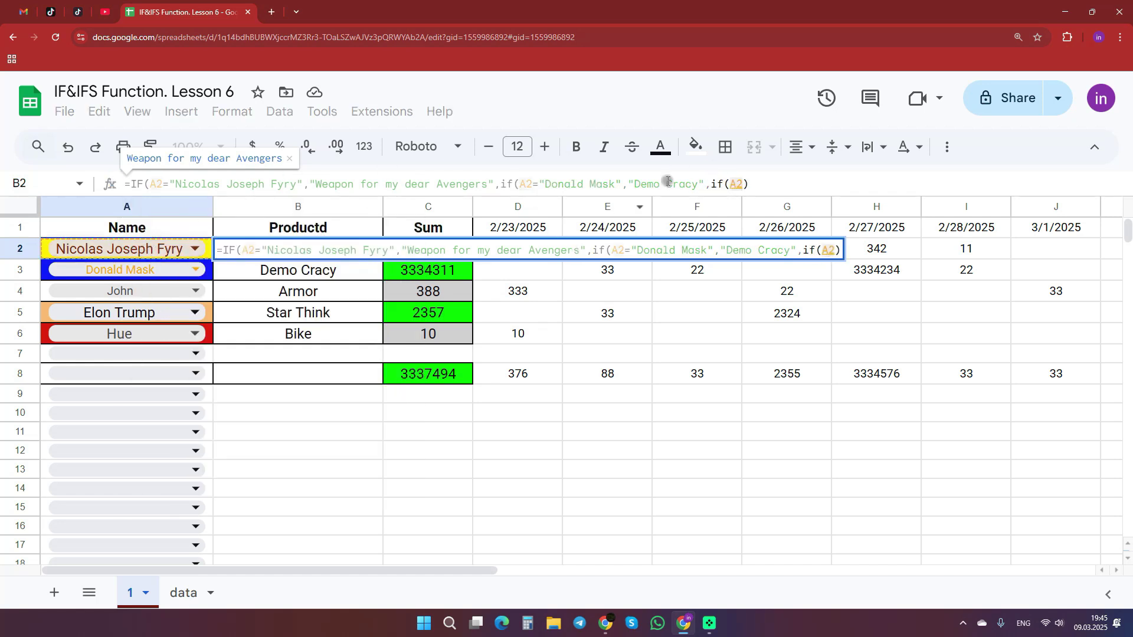
type("=")
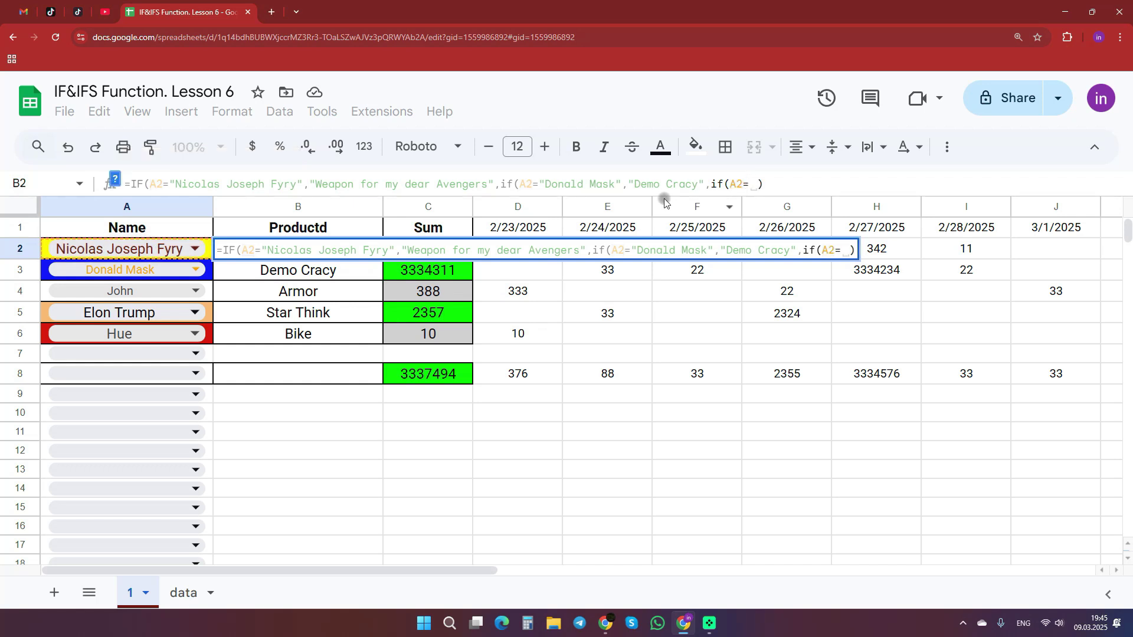
type("\"")
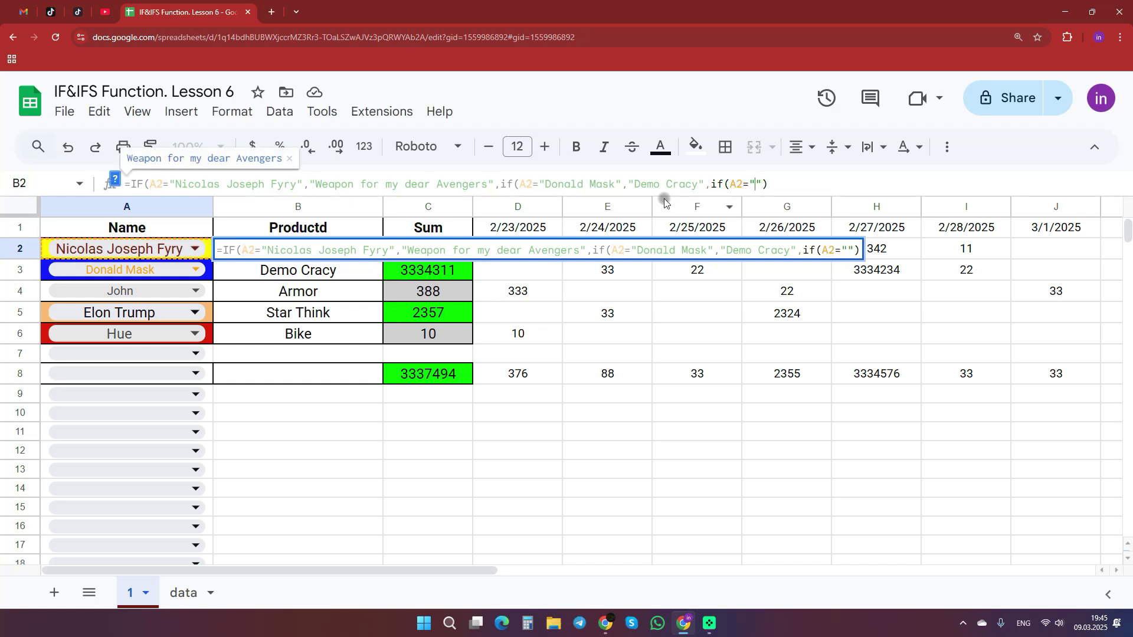
type("John\",\"Armor\",if(")
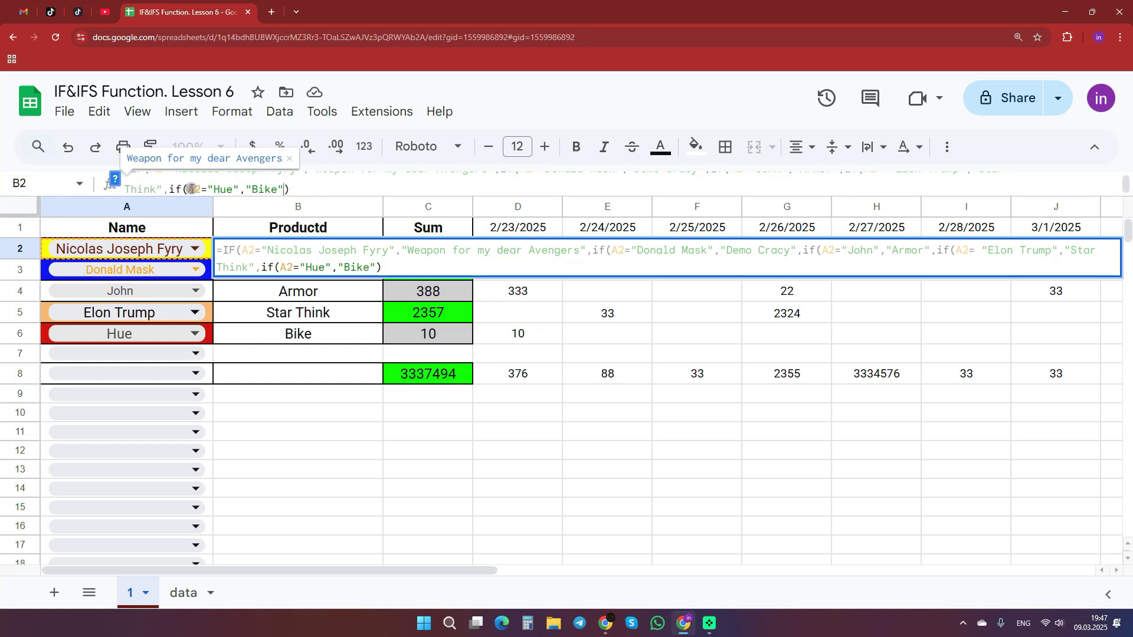
left_click_drag(364, 194, 353, 386)
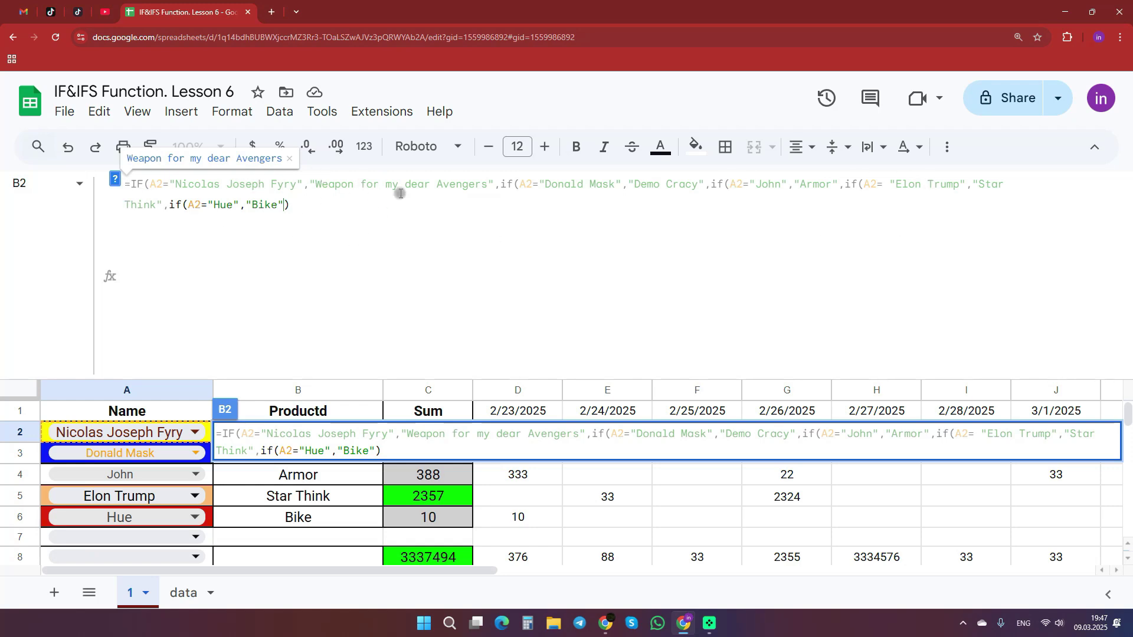
left_click_drag(432, 377, 319, 213)
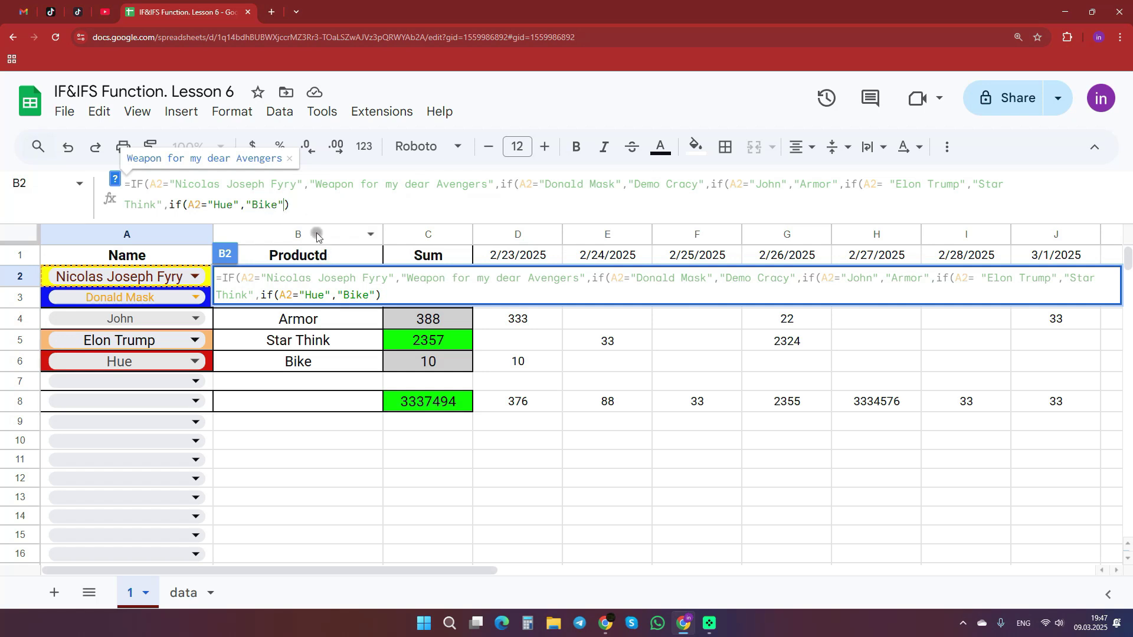
Commit B2's nested IF and test it by switching A2 to other names
left_click(290, 205)
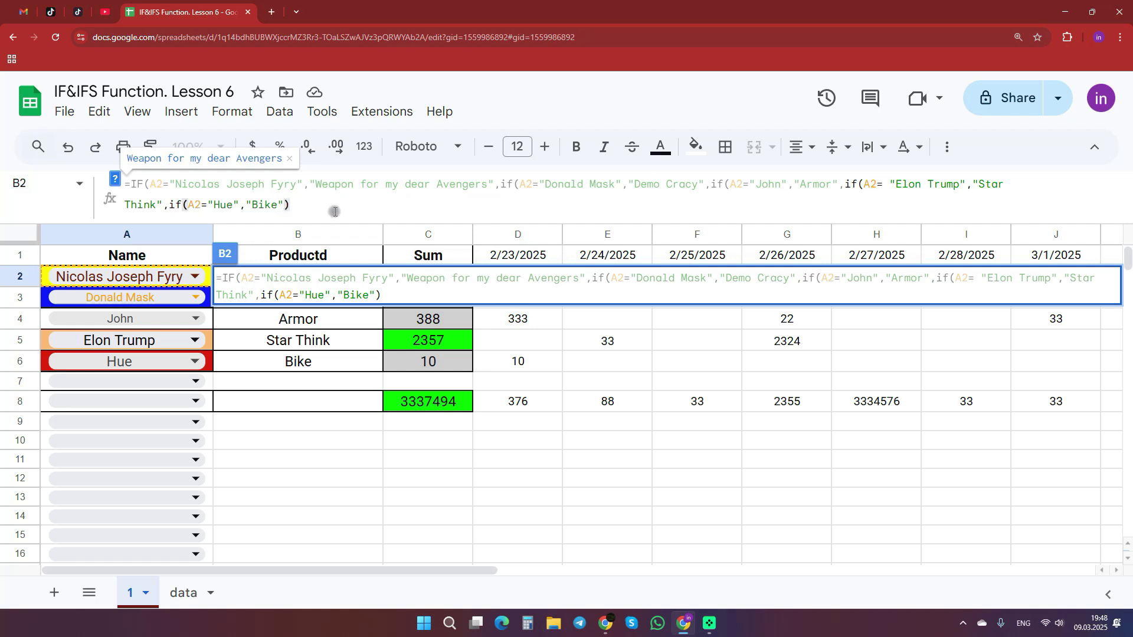
key("Return")
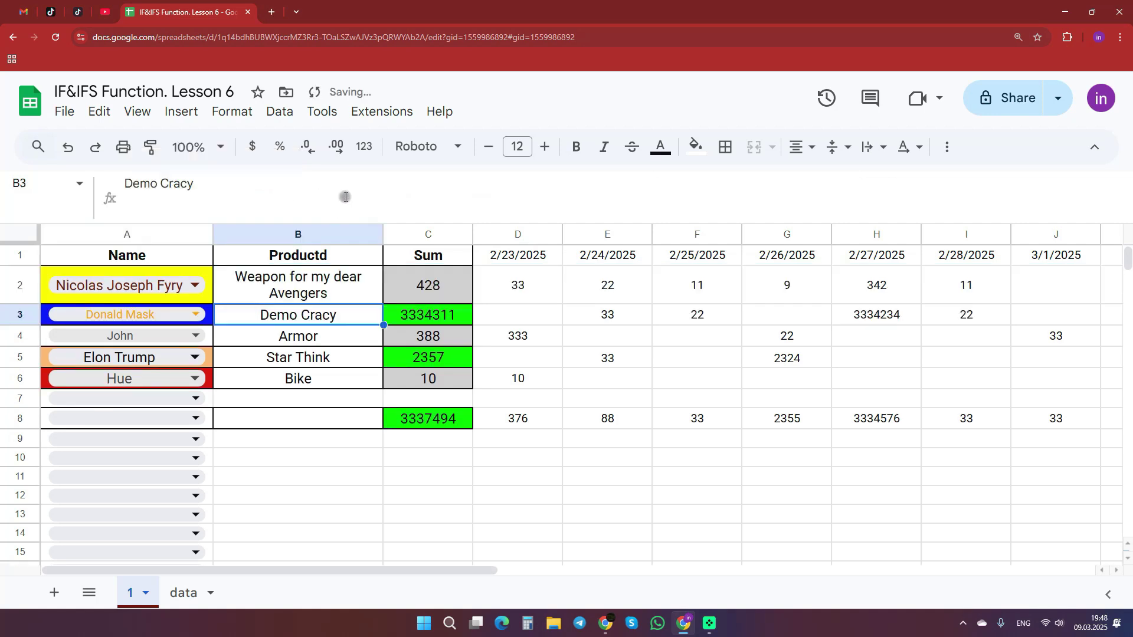
left_click(322, 279)
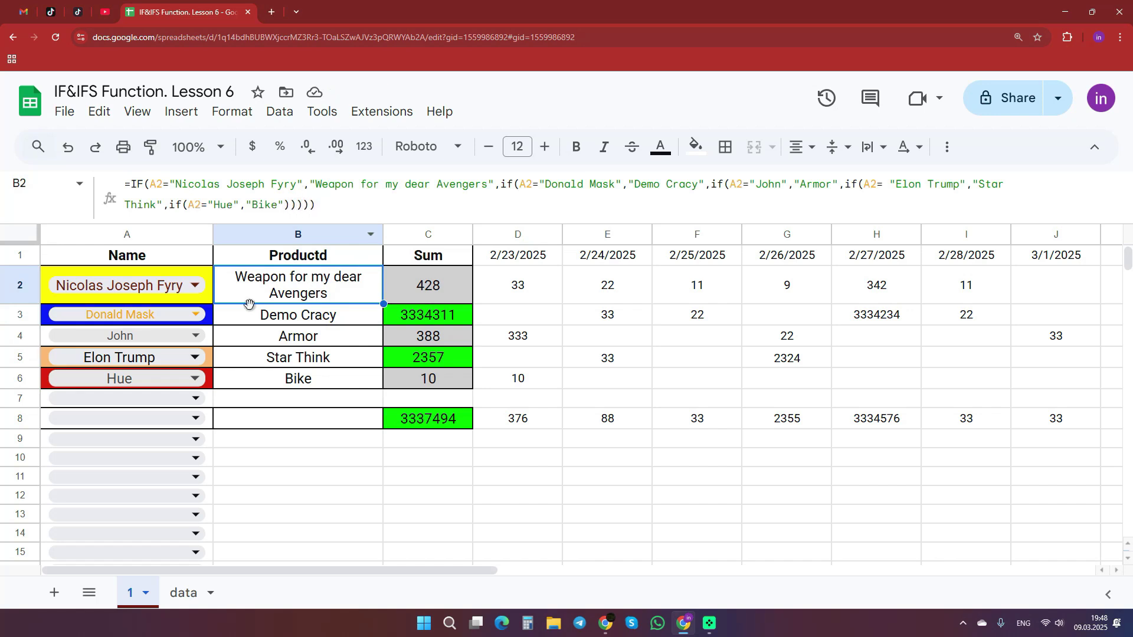
left_click(197, 285)
left_click(63, 328)
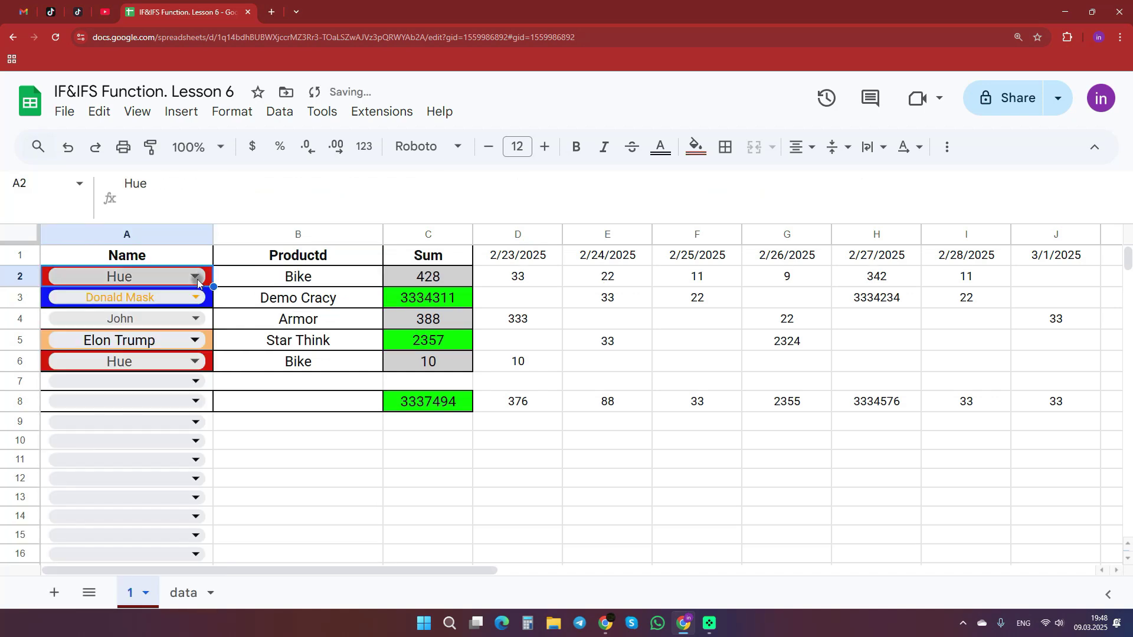
left_click(165, 301)
key("ctrl+z")
key("ctrl+z")
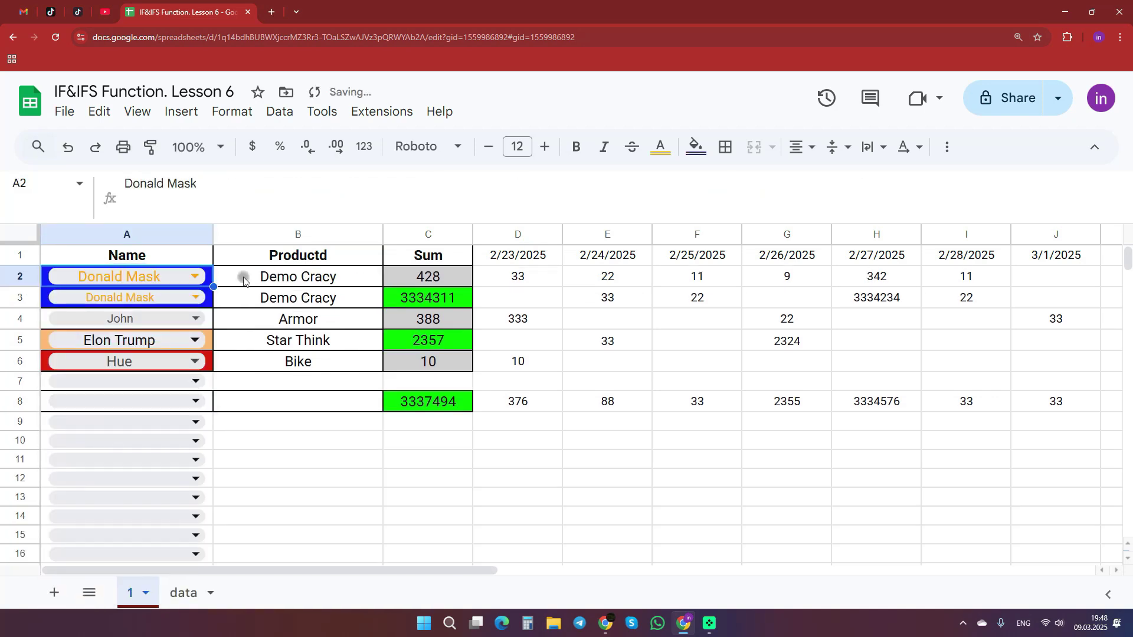
left_click(195, 277)
left_click(104, 417)
Fill B2's formula down to B6 and check each copied formula
left_click(290, 278)
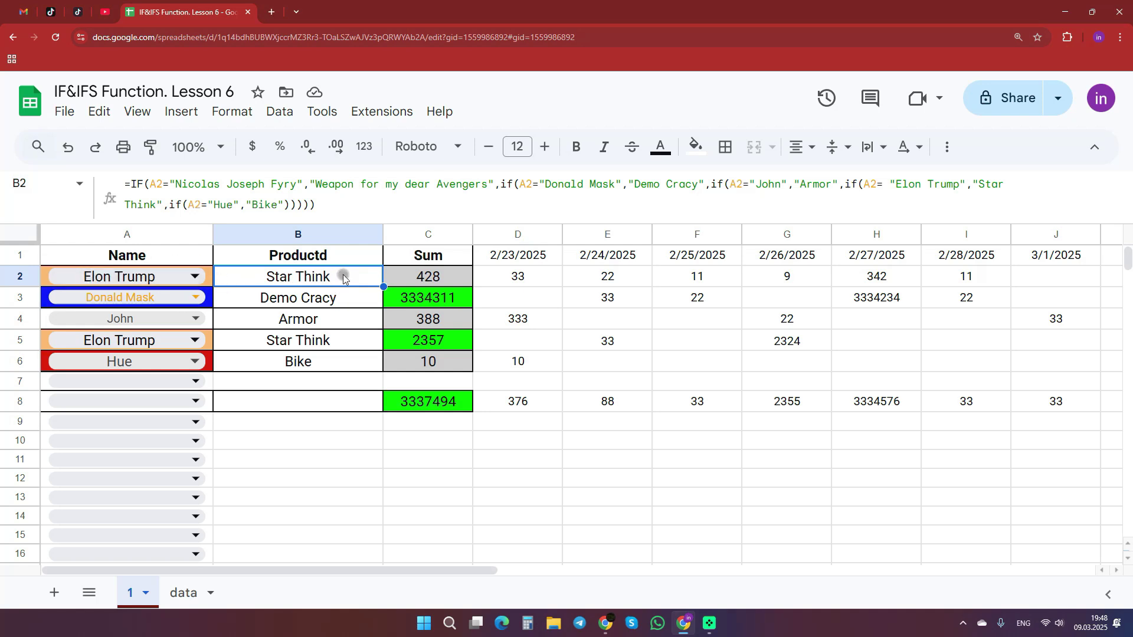
left_click_drag(384, 285, 374, 359)
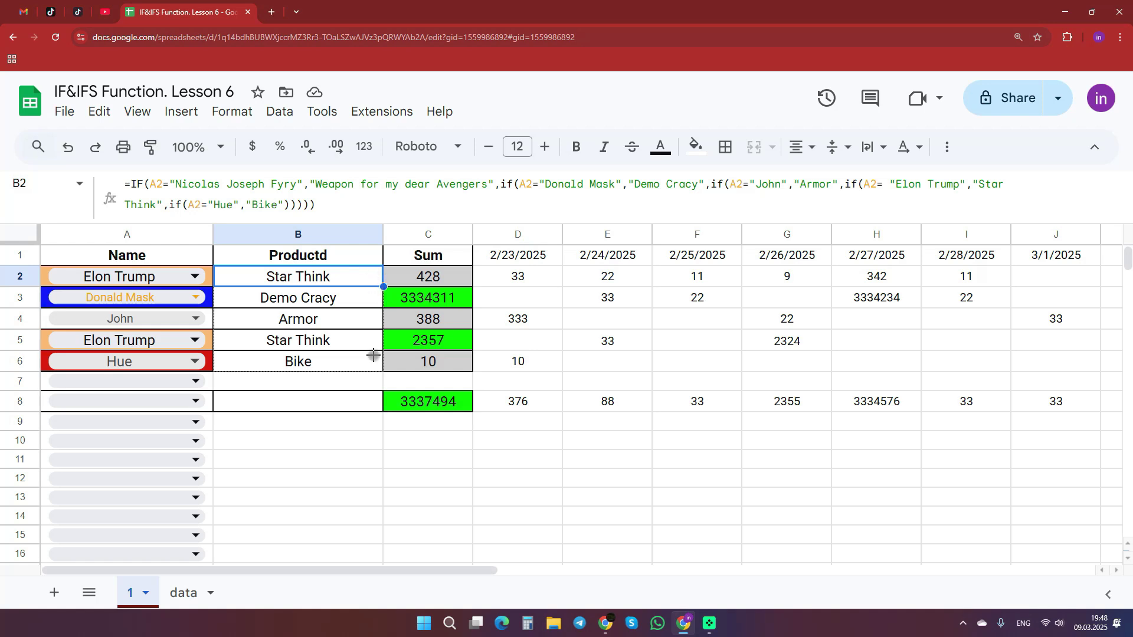
left_click(306, 320)
left_click(324, 344)
left_click(320, 365)
left_click(322, 342)
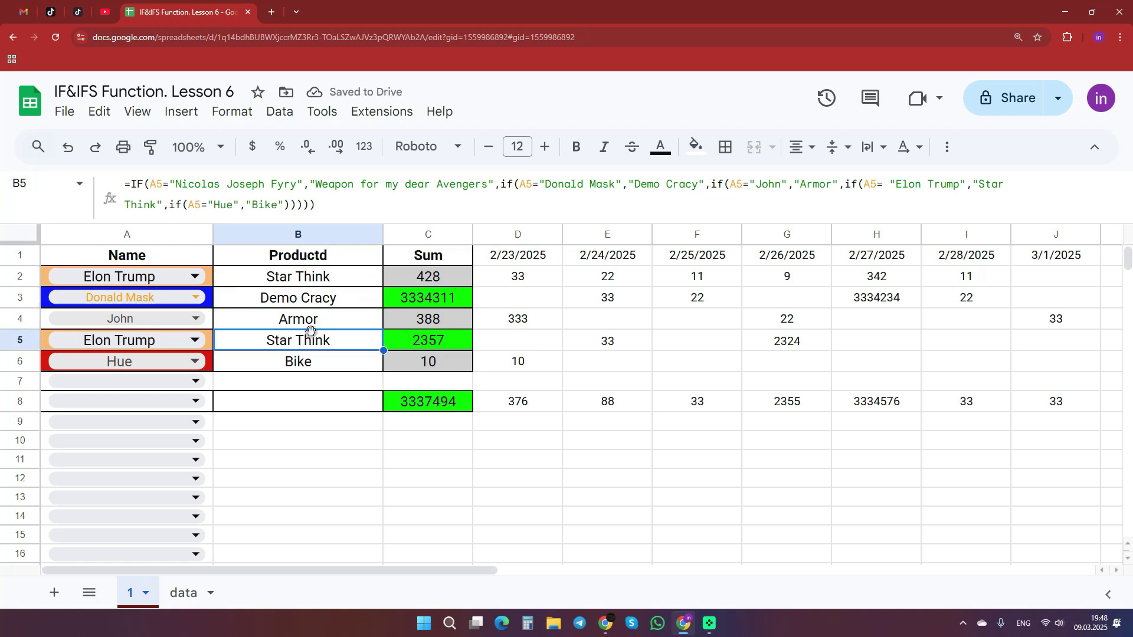
left_click(313, 318)
left_click(311, 296)
left_click(316, 276)
left_click(198, 317)
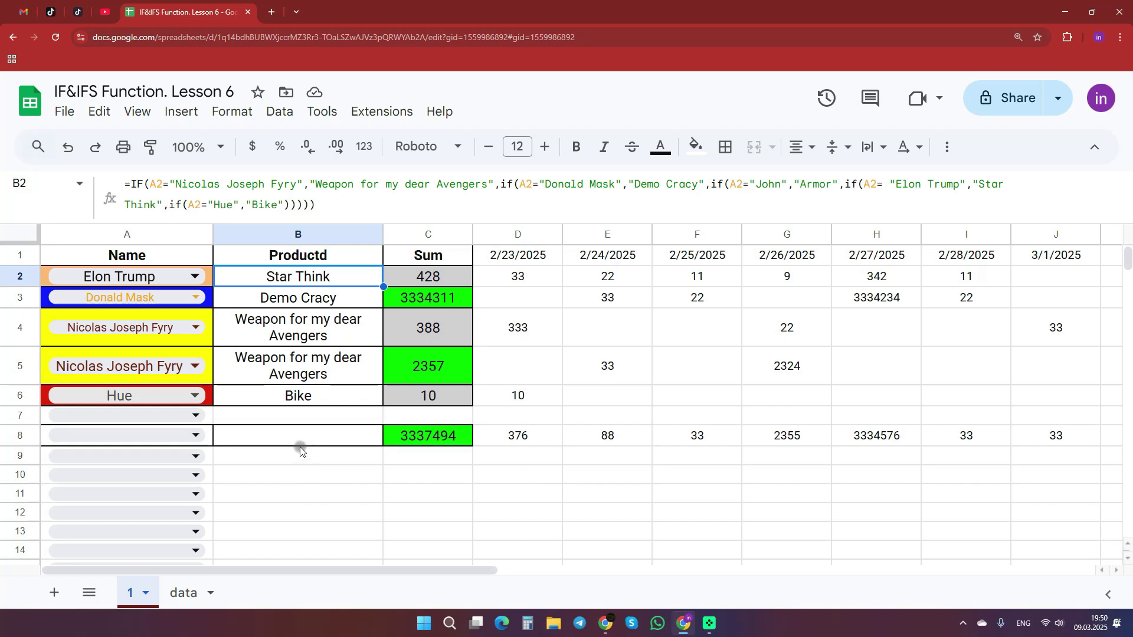
Start an IFS in B10, review its syntax help, then cancel and reread B2's formula
left_click(322, 474)
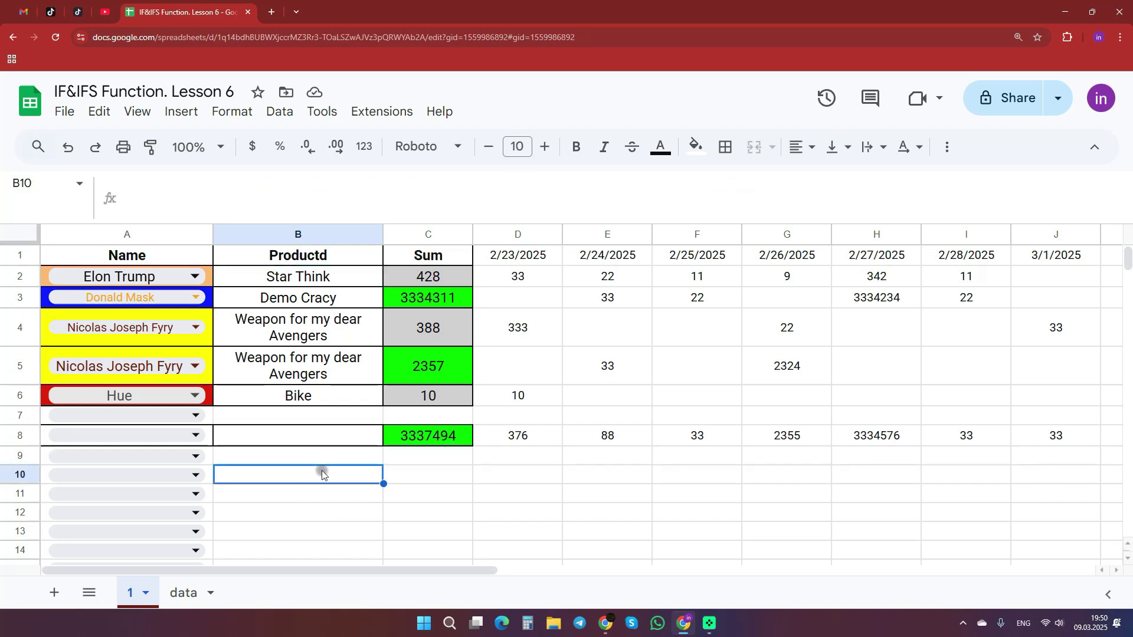
type("=IFS(")
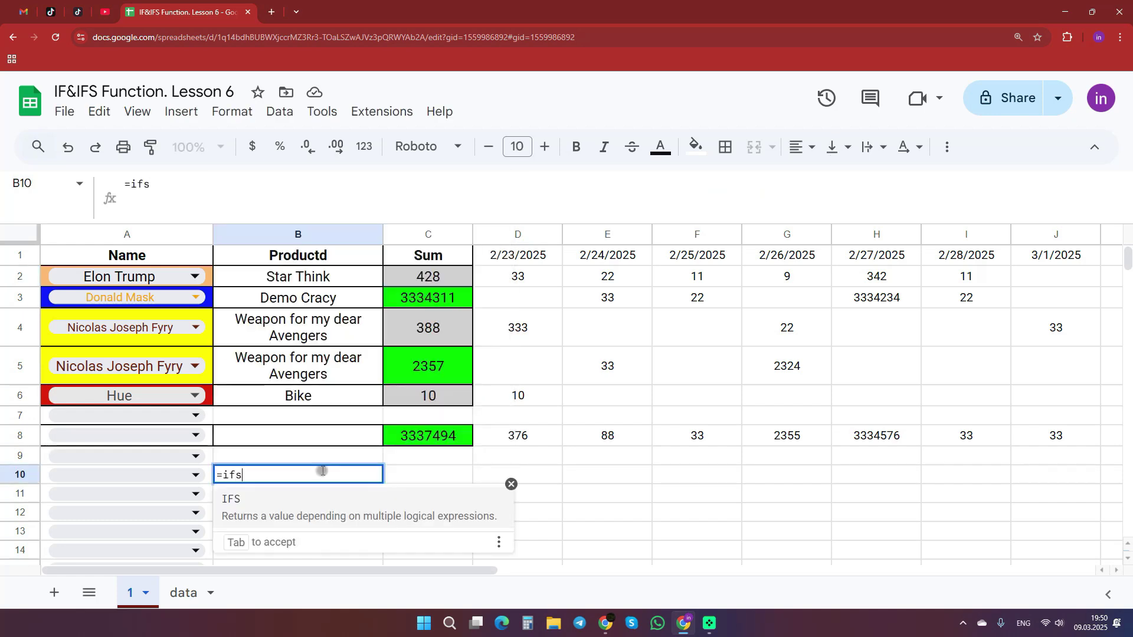
left_click(218, 473)
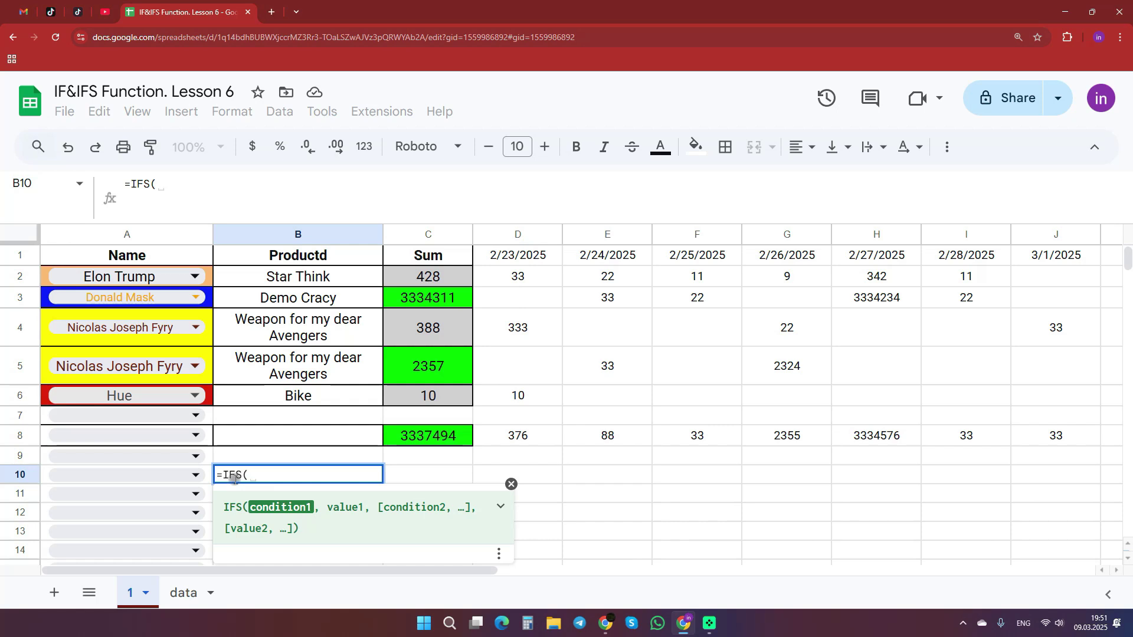
key("Escape")
left_click(251, 282)
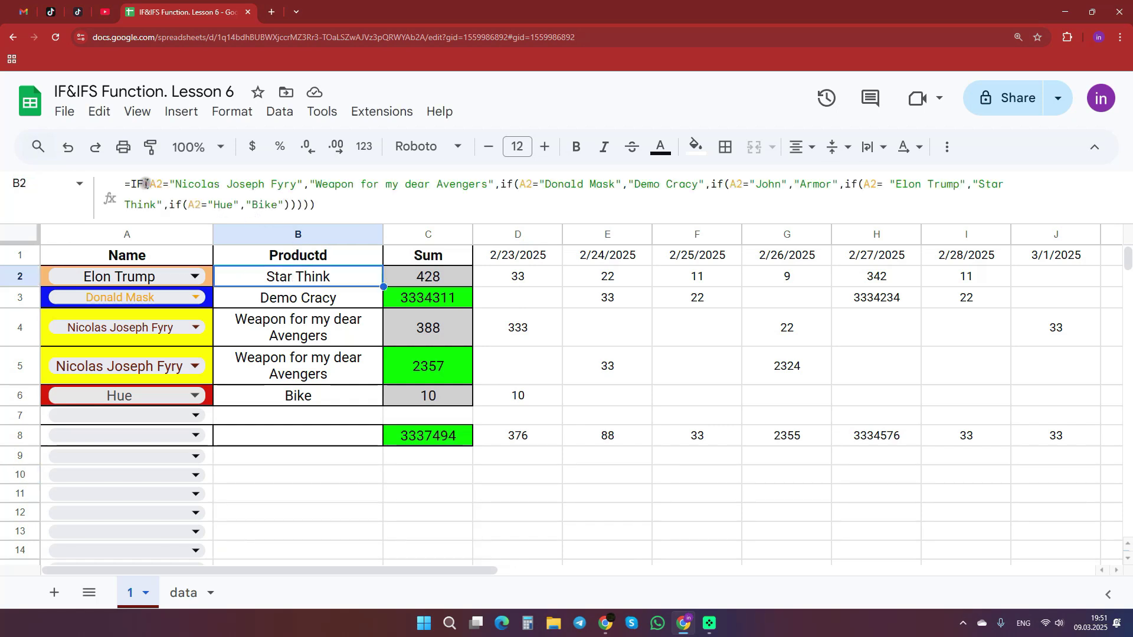
left_click(151, 183)
key("Escape")
Enter a draft =IFS(A2="<first name>","") in B10, which shows #N/A
left_click(287, 471)
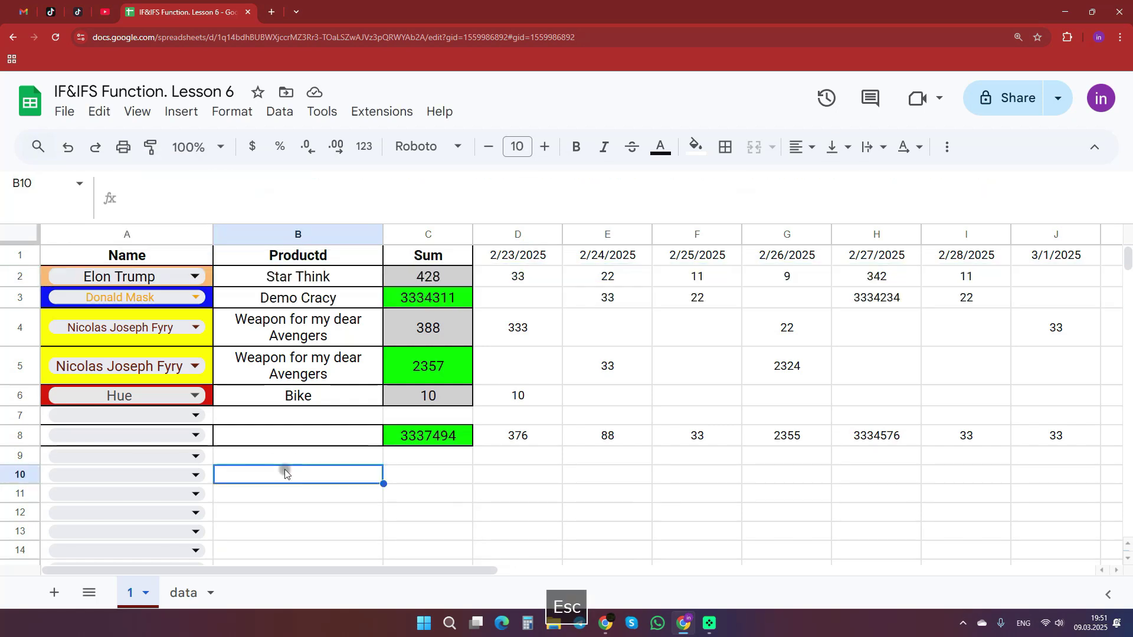
type("=ifs")
key("Tab")
type("A2=\"Nicolas Joseph Fyry\"")
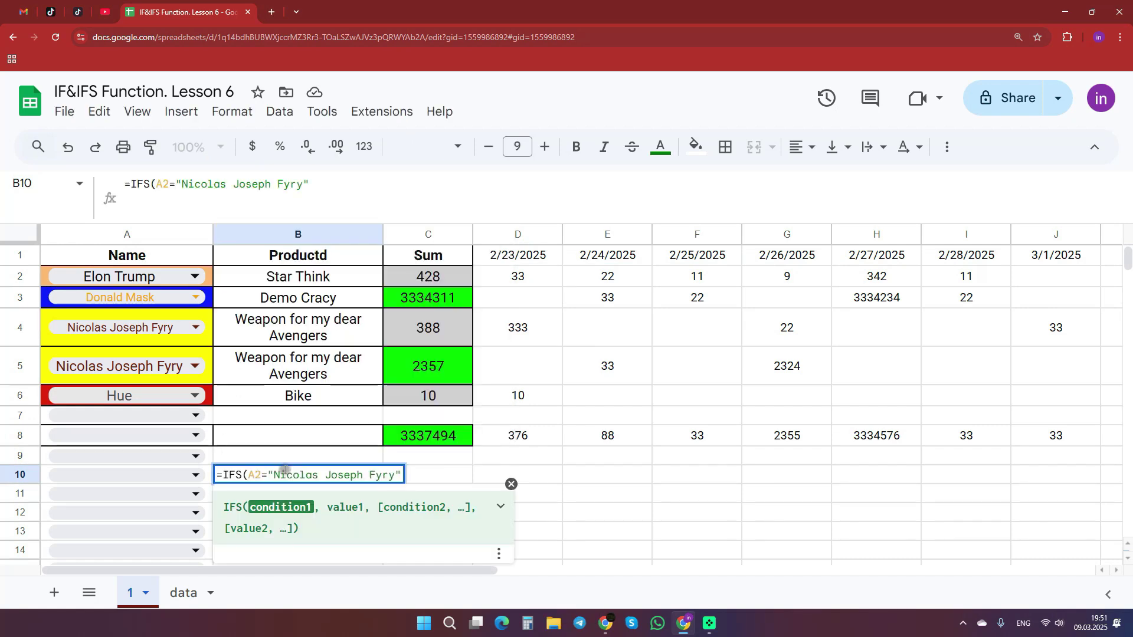
type(",\"")
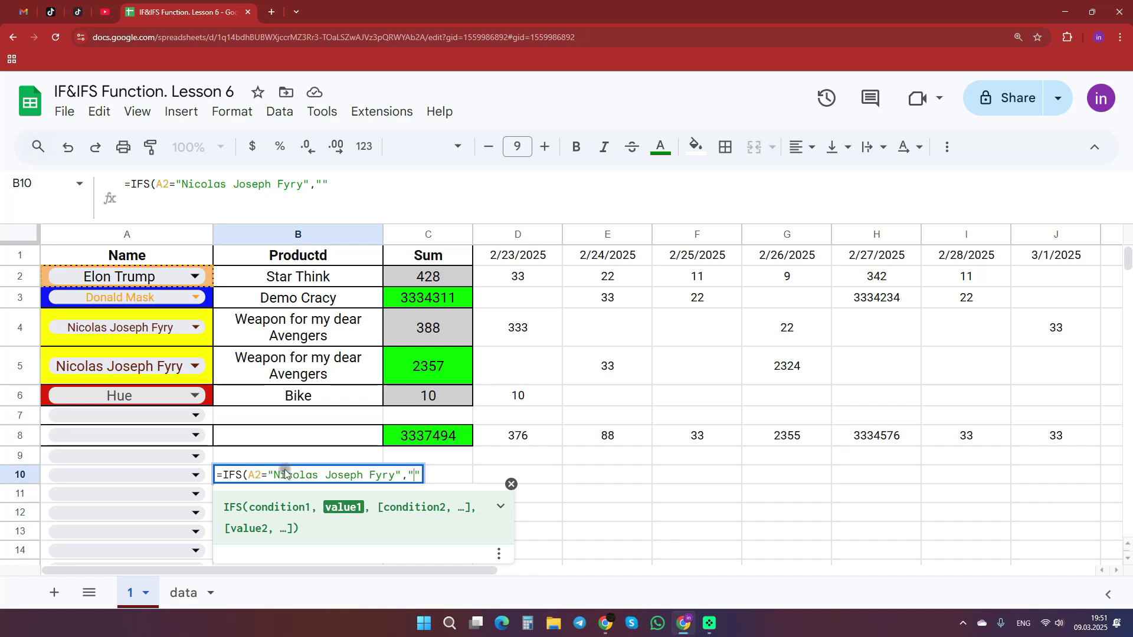
key("Return")
left_click(299, 365)
Copy 'Weapon for my dear Avengers' from B5 into the first result of B10's IFS
key("ctrl+c")
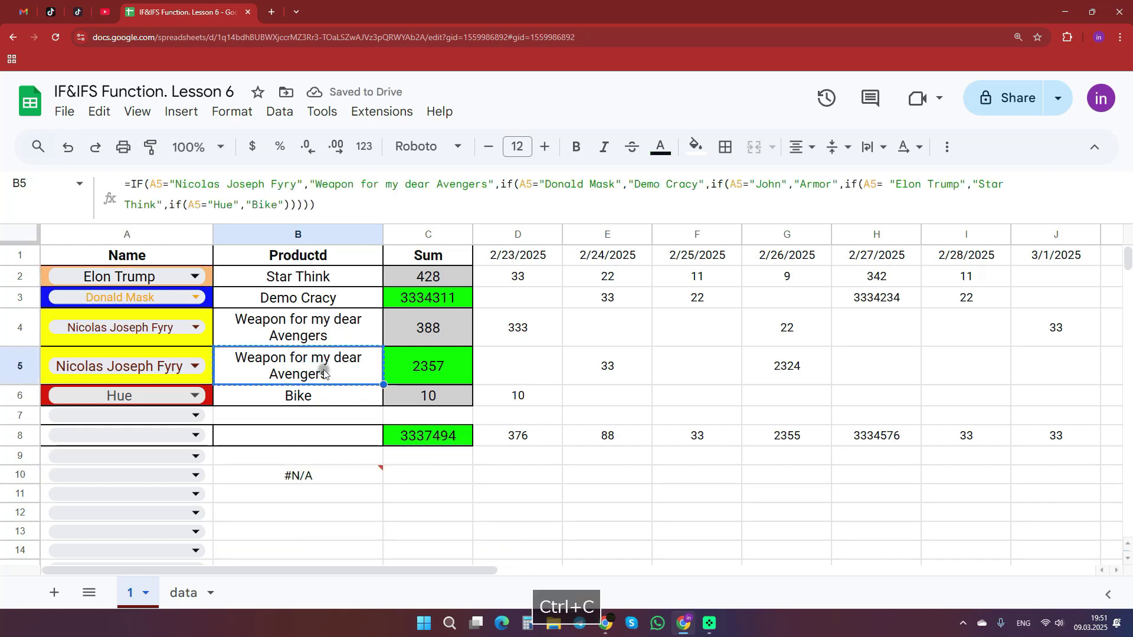
double_click(411, 475)
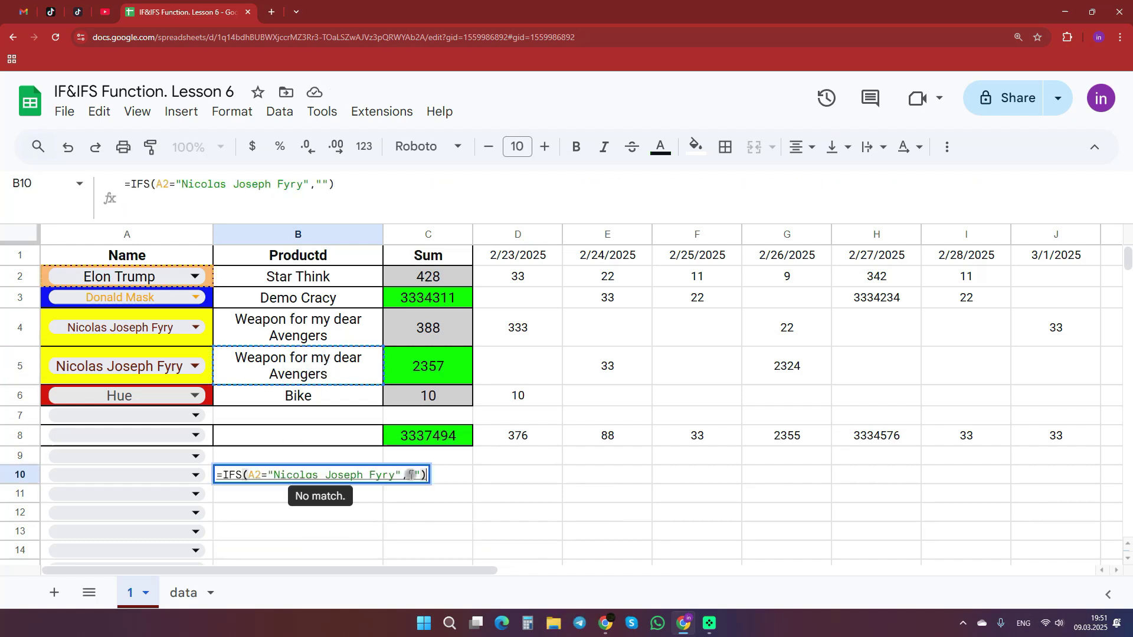
left_click(415, 475)
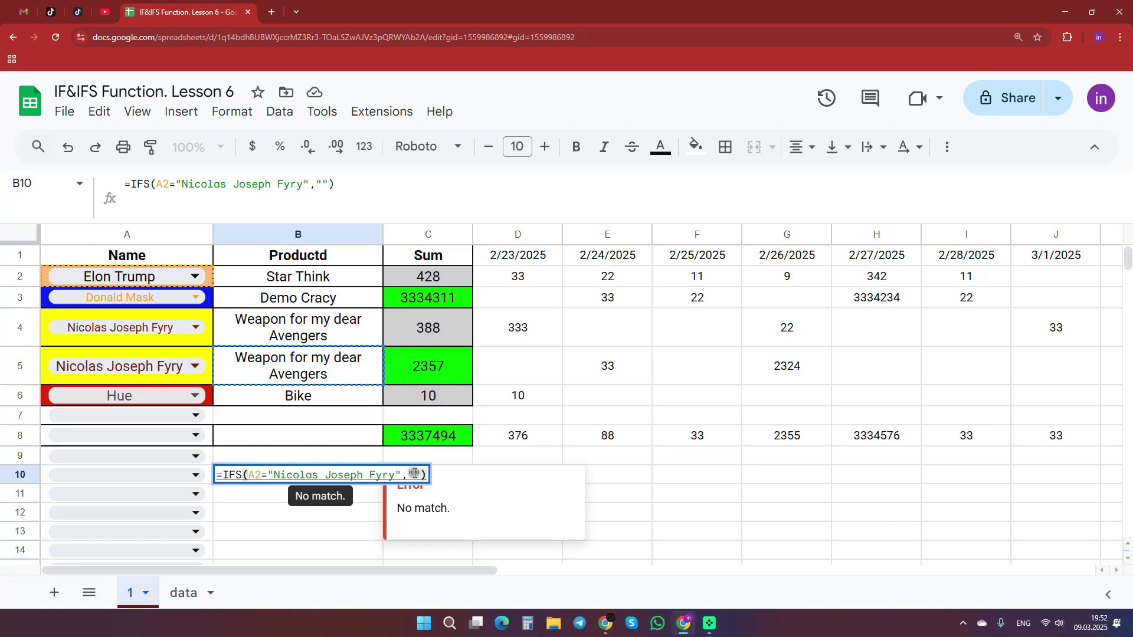
left_click(415, 473)
key("ctrl+v")
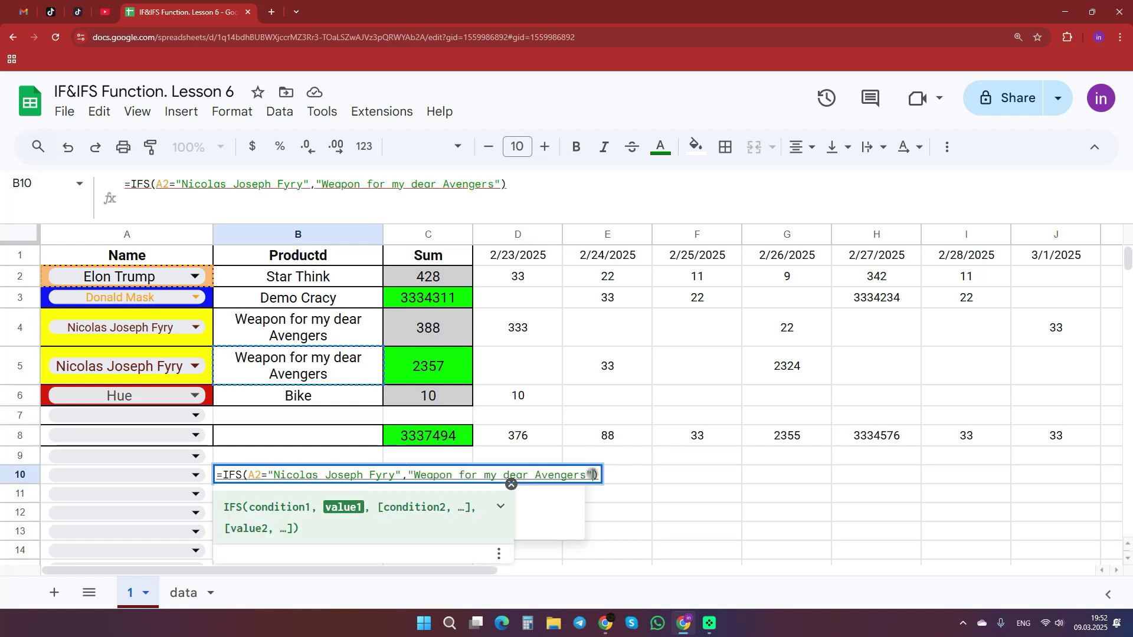
left_click(593, 475)
type(",")
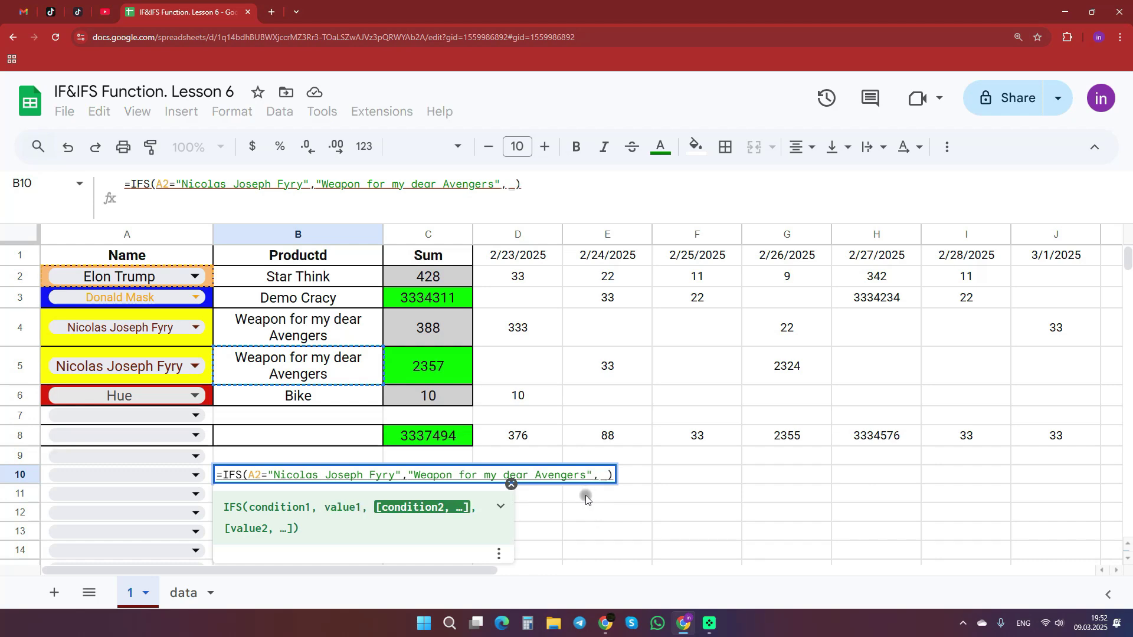
key("Return")
Copy the remaining name-product pairs from B2's formula into B10's IFS, returning Star Think
left_click(298, 276)
left_click_drag(520, 184, 703, 183)
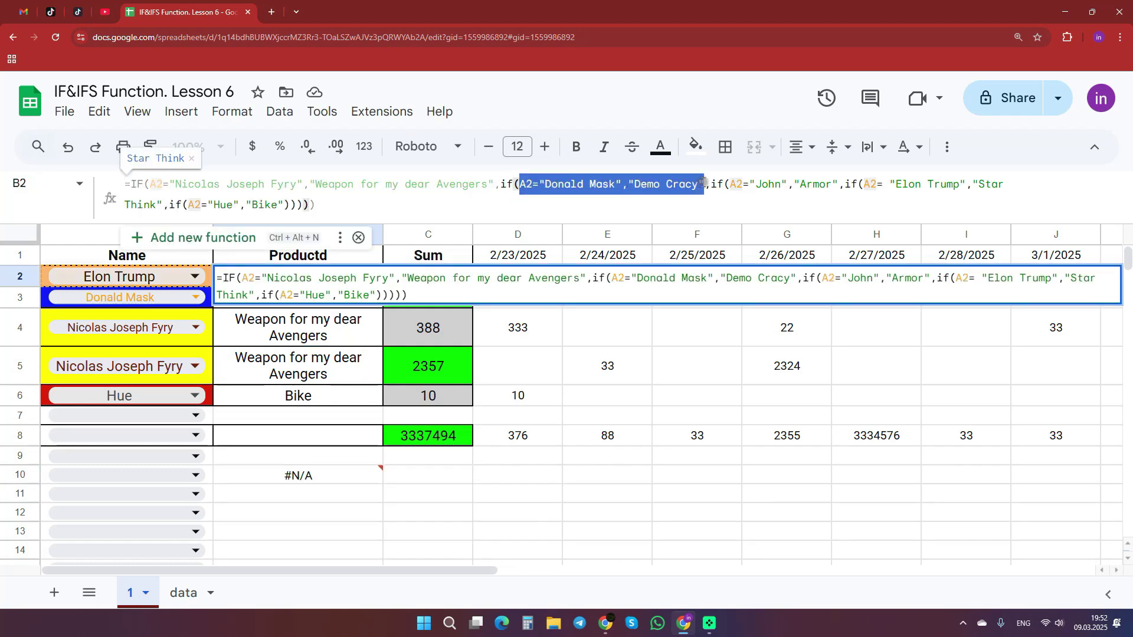
key("Return")
left_click(328, 474)
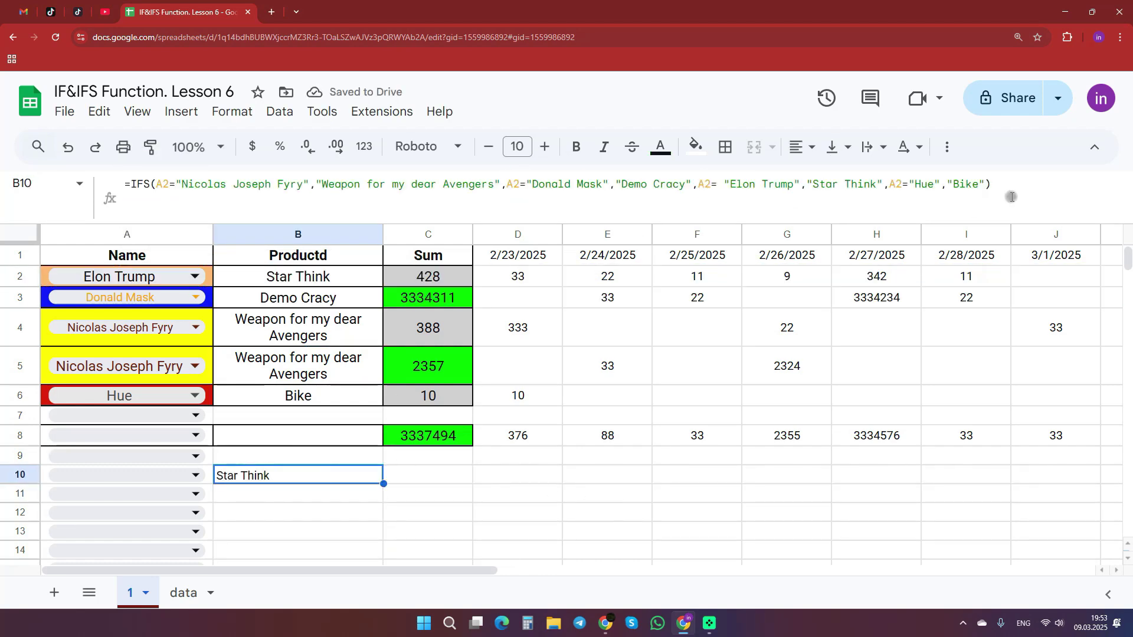
Replace B2's nested IF with the IFS formula from B10 and clear B10
left_click_drag(1066, 183, 123, 184)
key("Escape")
left_click(308, 274)
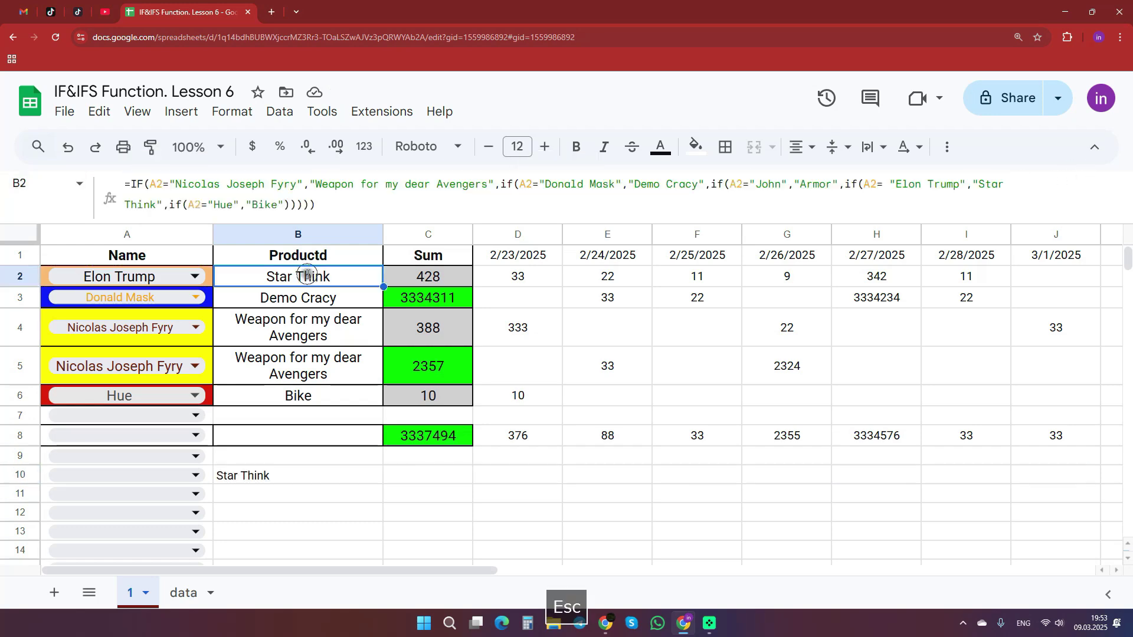
double_click(307, 275)
key("ctrl+a")
key("ctrl+v")
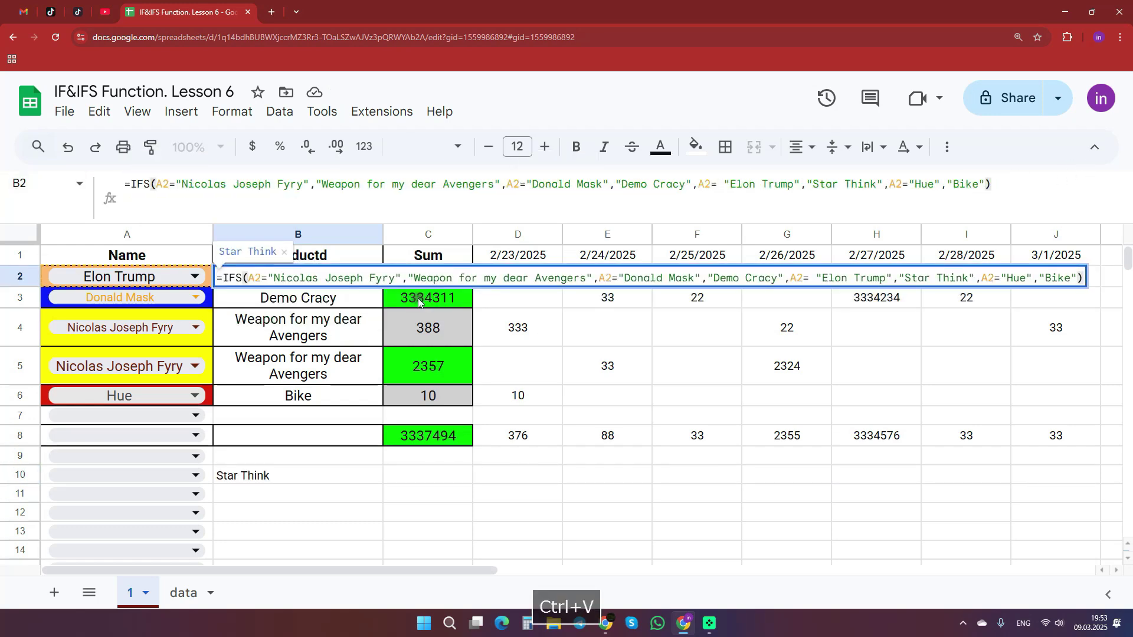
left_click(298, 476)
key("Delete")
left_click(298, 276)
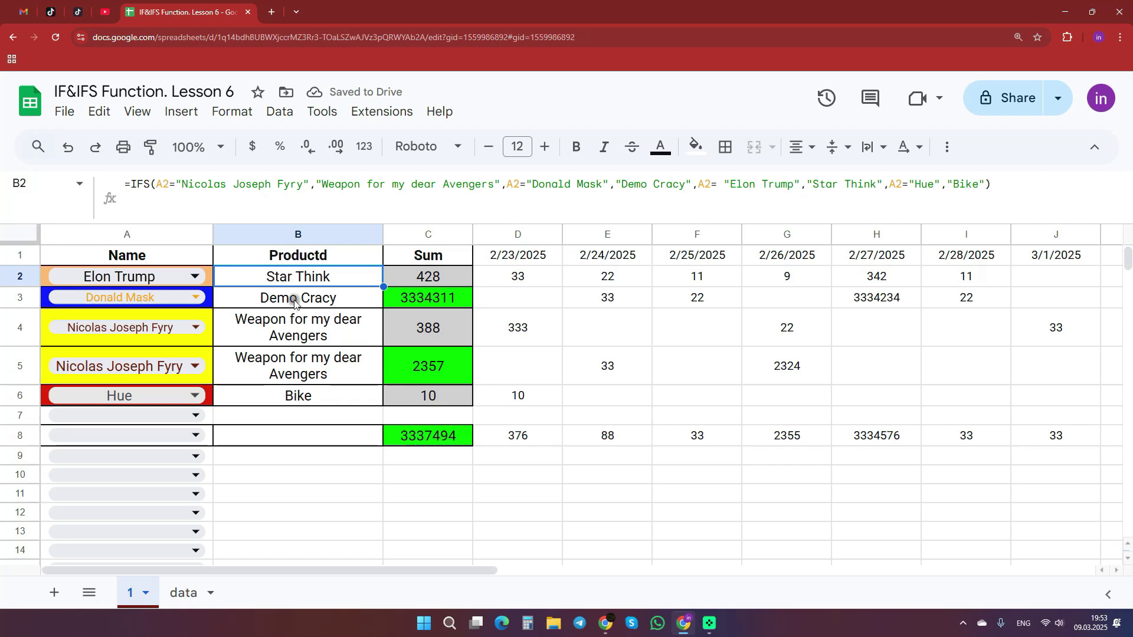
left_click(295, 300)
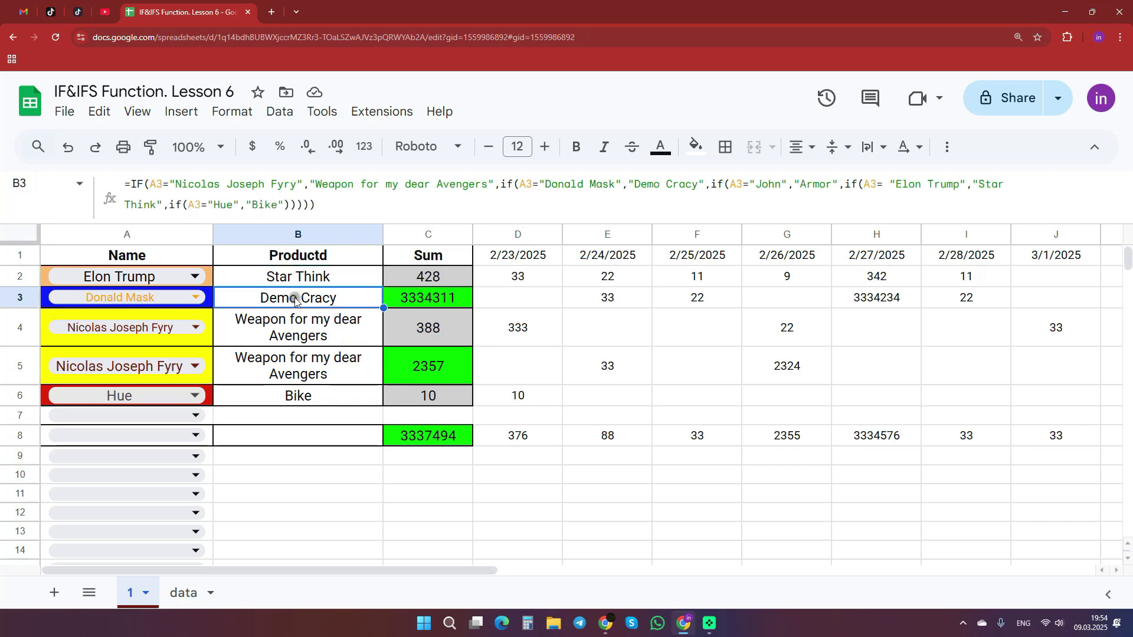
left_click(298, 281)
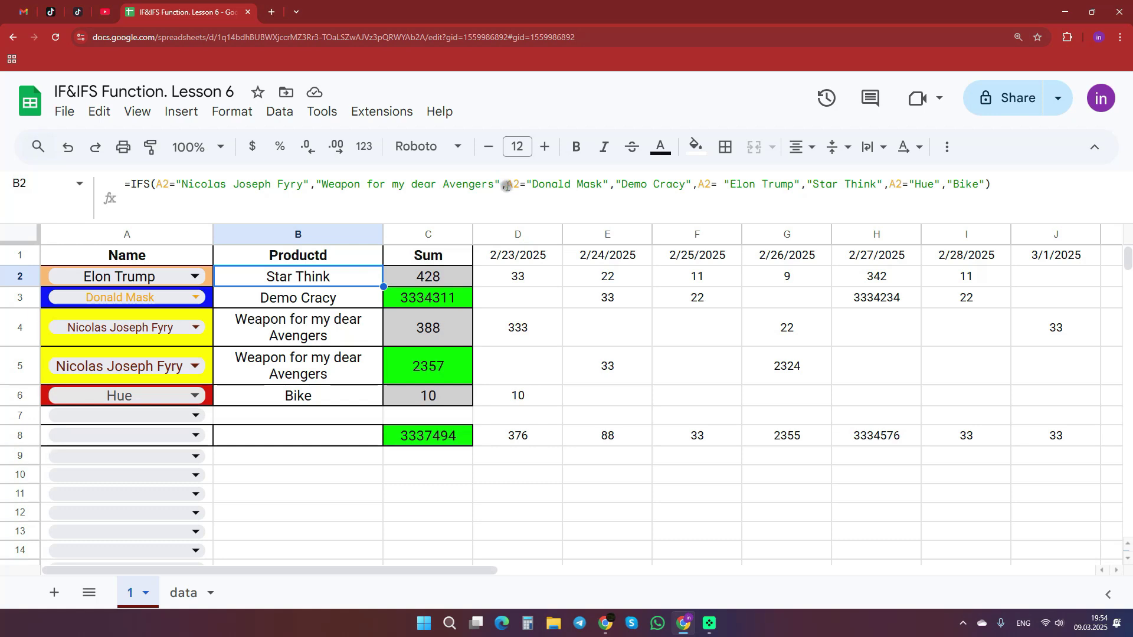
Split B2's IFS into one name-product pair per line and commit it
left_click(507, 186)
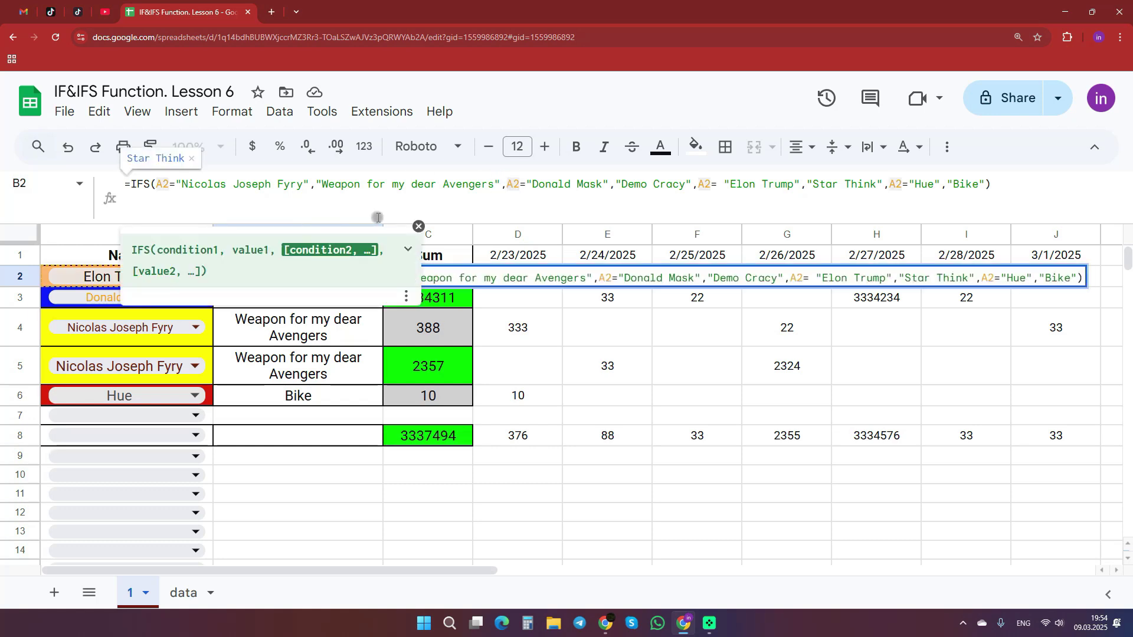
key("ctrl+Return")
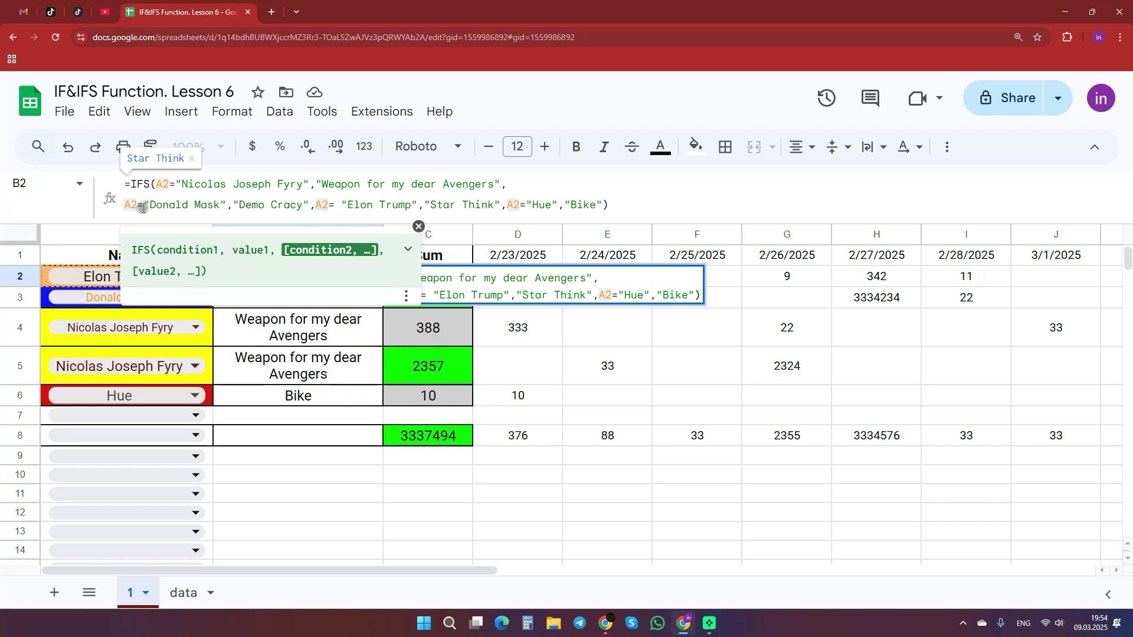
left_click(351, 207)
key("ctrl+Return")
left_click(538, 205)
key("ctrl+Return")
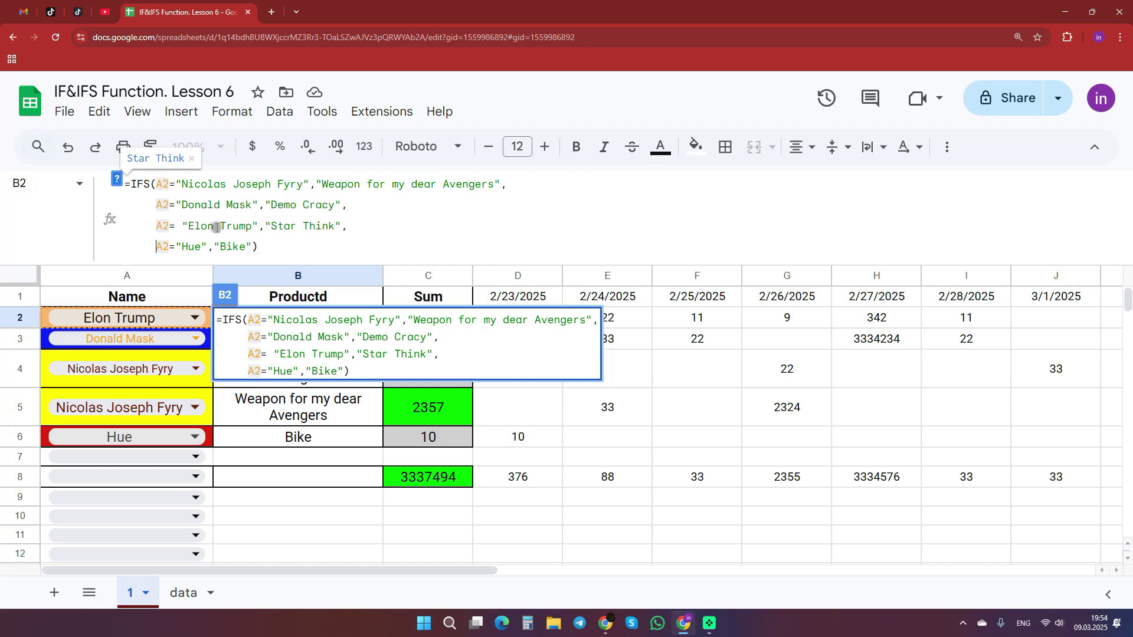
key("Return")
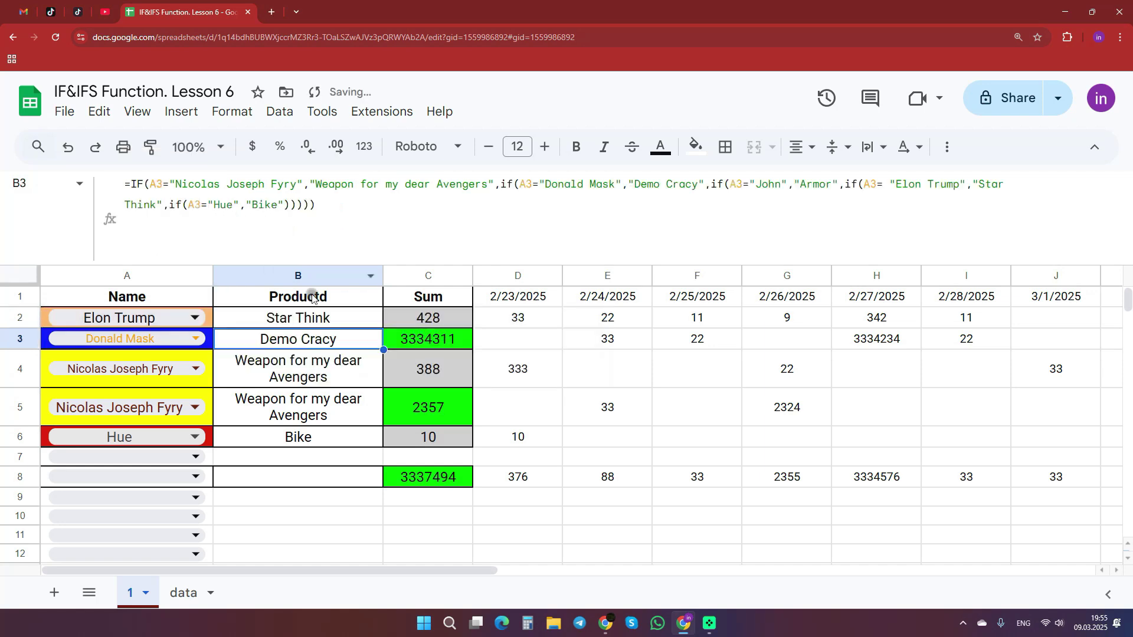
left_click(195, 317)
Try other names in A2, inspect B2's IFS result, and select row 6's Sum cell
left_click(101, 431)
left_click(195, 317)
left_click(185, 351)
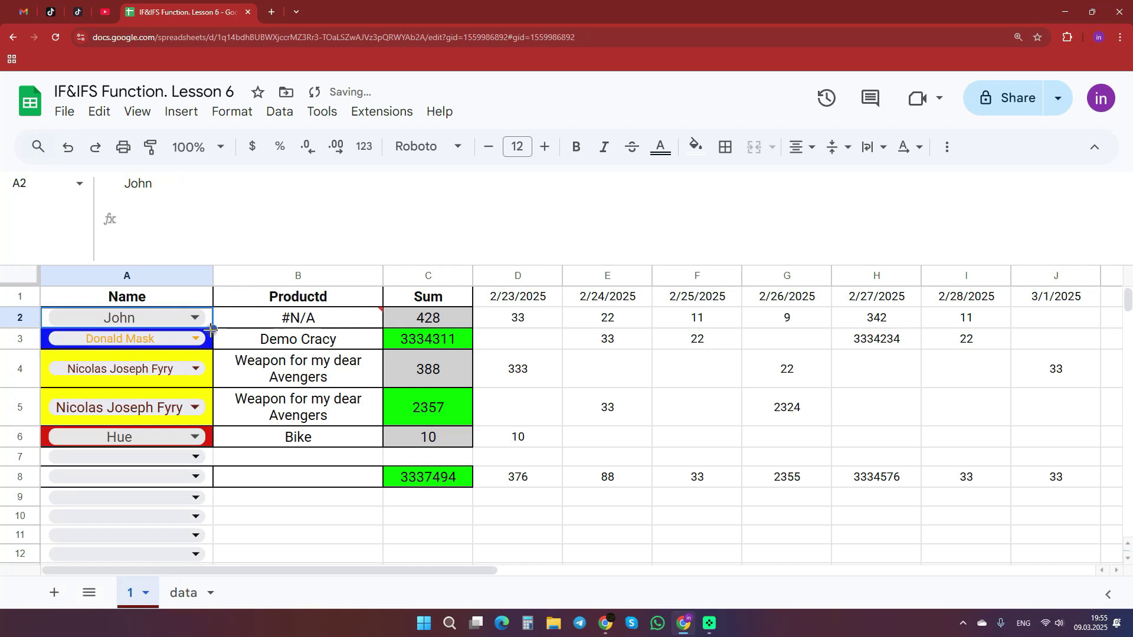
left_click(310, 324)
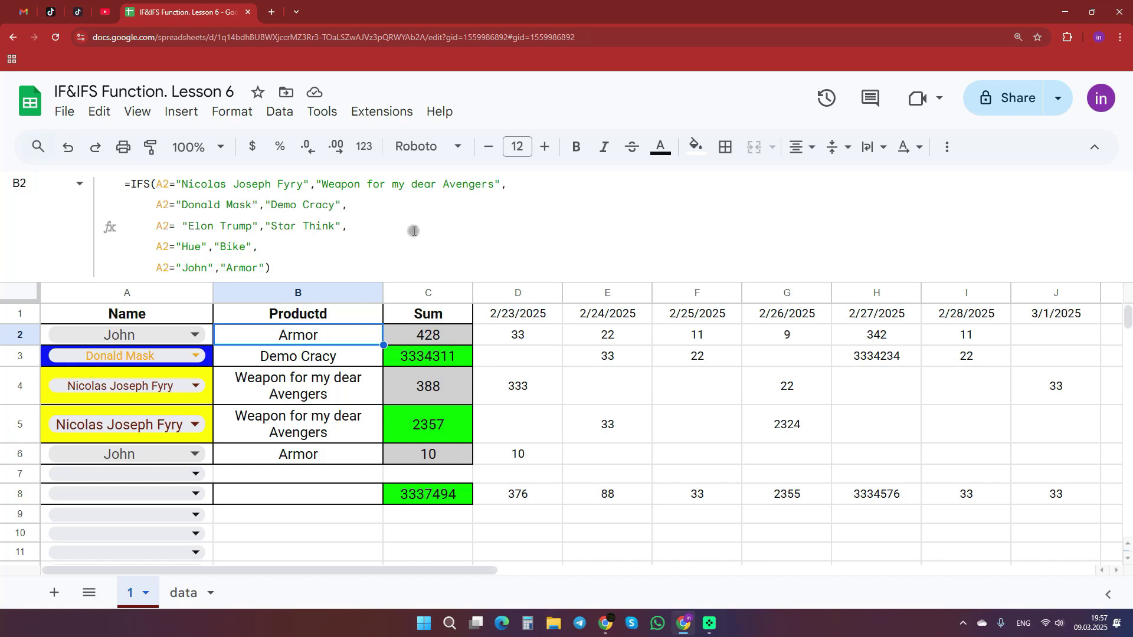
left_click(429, 454)
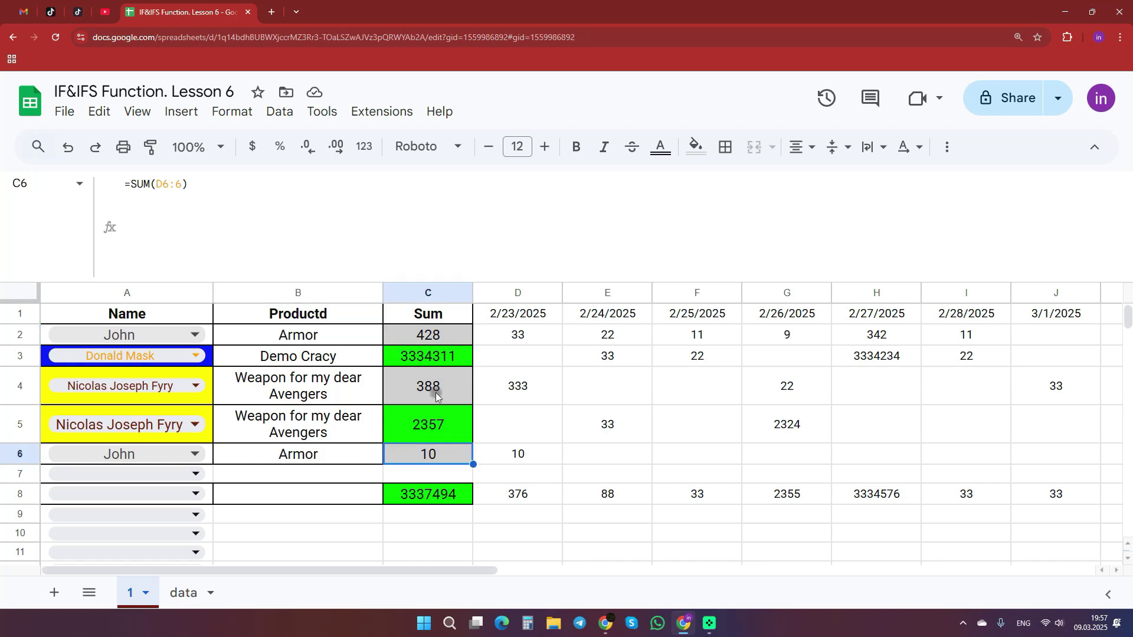
Move the totals row from row 8 up to row 2
left_click(20, 494)
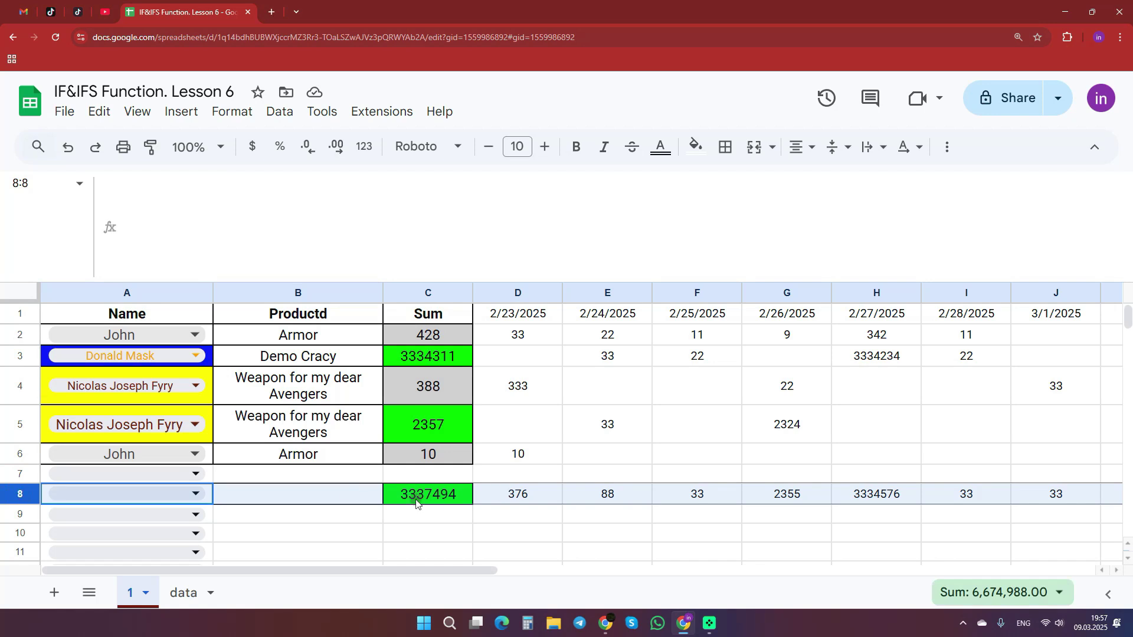
left_click(518, 494)
left_click_drag(956, 495, 428, 495)
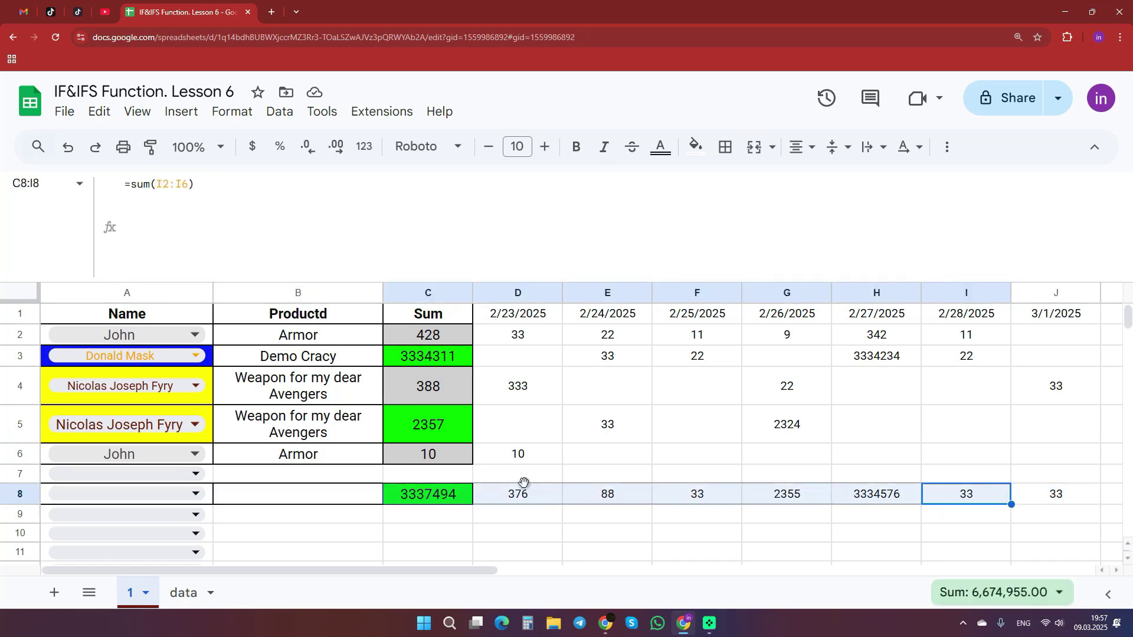
mouse_move(19, 495)
left_mouse_down()
mouse_move(22, 429)
mouse_move(20, 494)
left_mouse_up()
left_click_drag(20, 495, 50, 336)
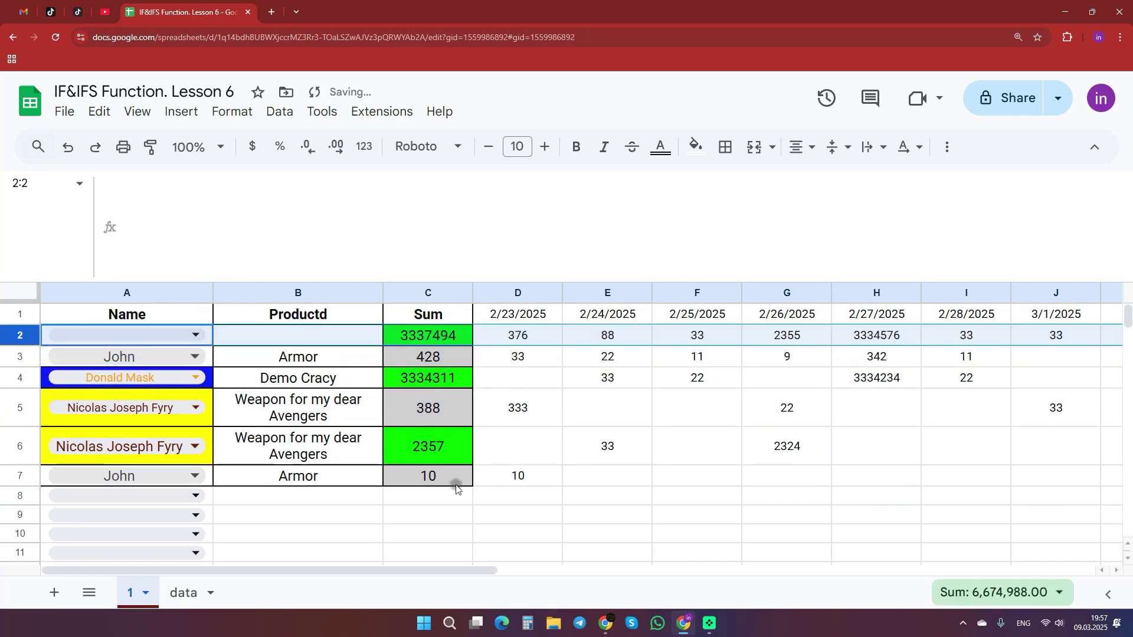
Set the names in A8, A9 and A10 to 1, 3 and 3 from their dropdowns
scroll(590, 484, "down", 3)
left_click(194, 397)
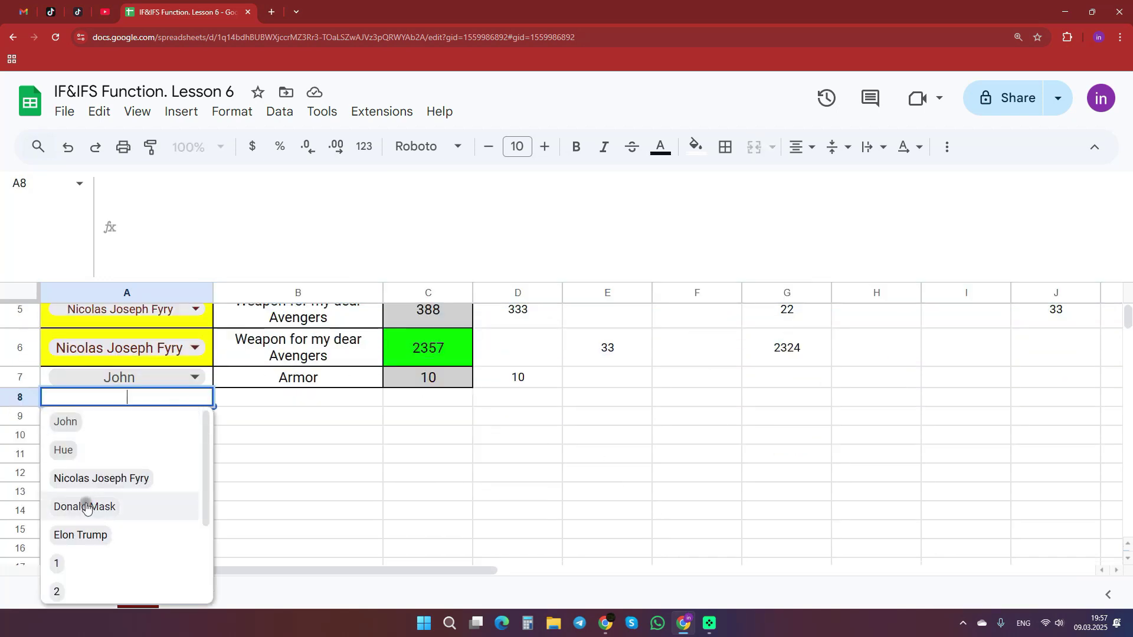
left_click(88, 563)
key("Return")
scroll(89, 561, "down", 2)
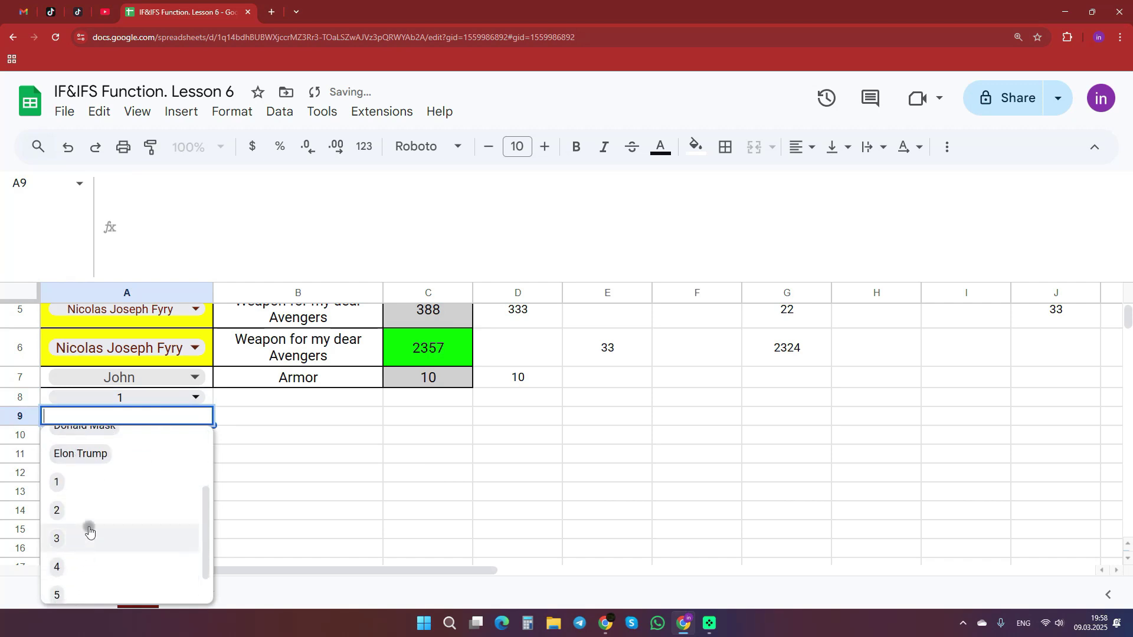
left_click(88, 531)
key("Return")
scroll(92, 575, "down", 1)
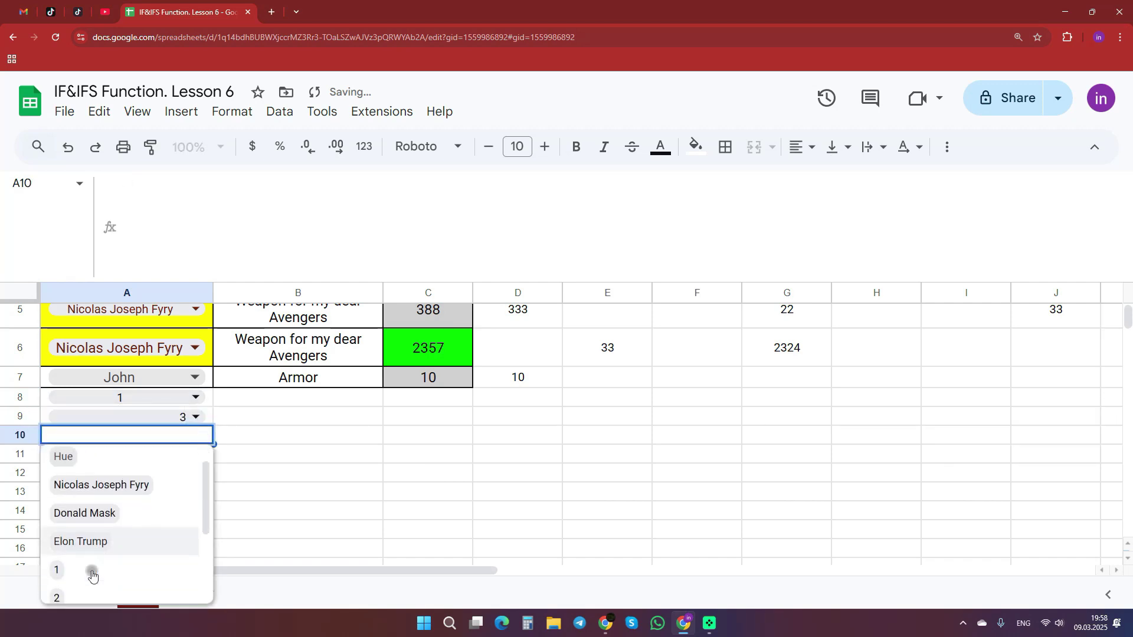
scroll(91, 575, "down", 2)
left_click(89, 571)
scroll(460, 487, "up", 3)
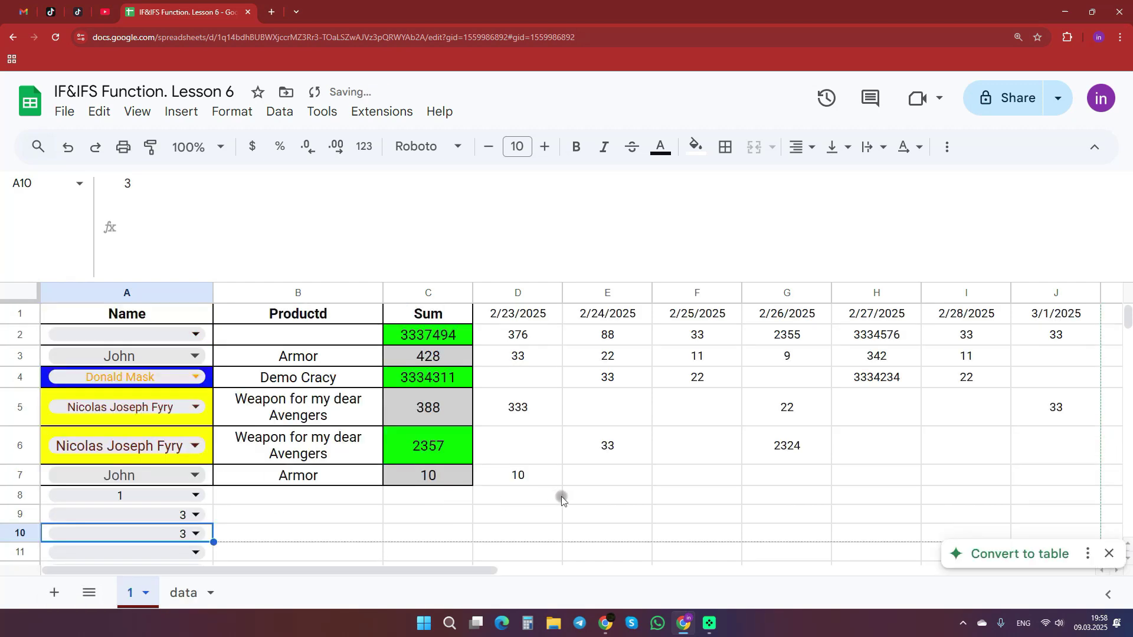
scroll(562, 500, "down", 2)
left_click(521, 416)
Inspect the existing Sum formulas in C3 through C7
left_click(543, 454)
left_click(867, 435)
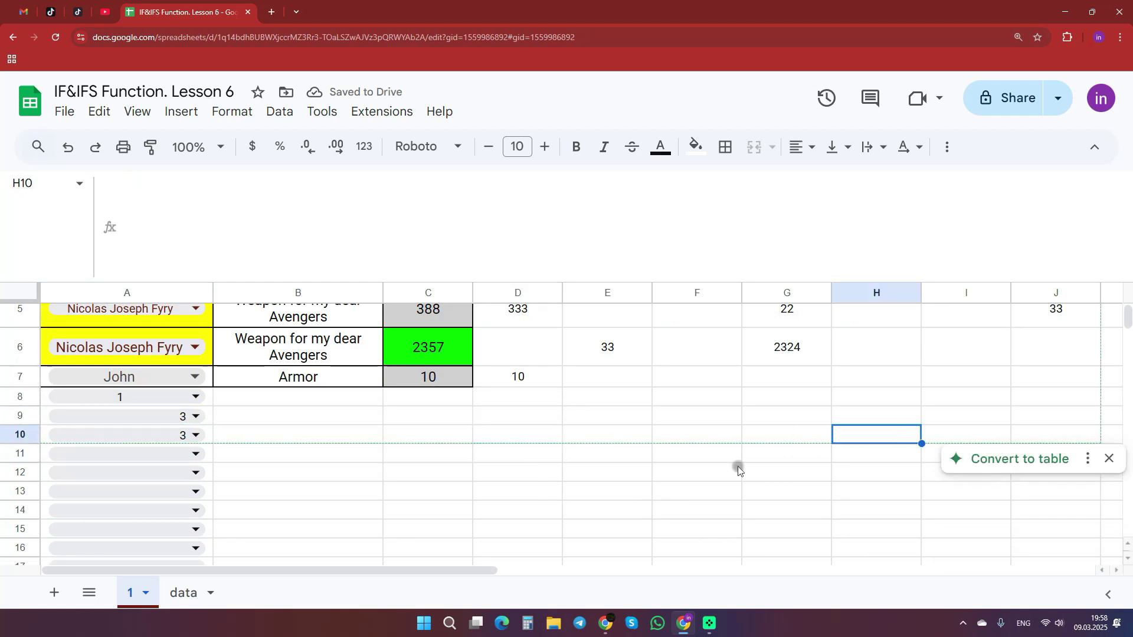
left_click(519, 434)
key("Left")
key("Up")
key("Up")
key("Up")
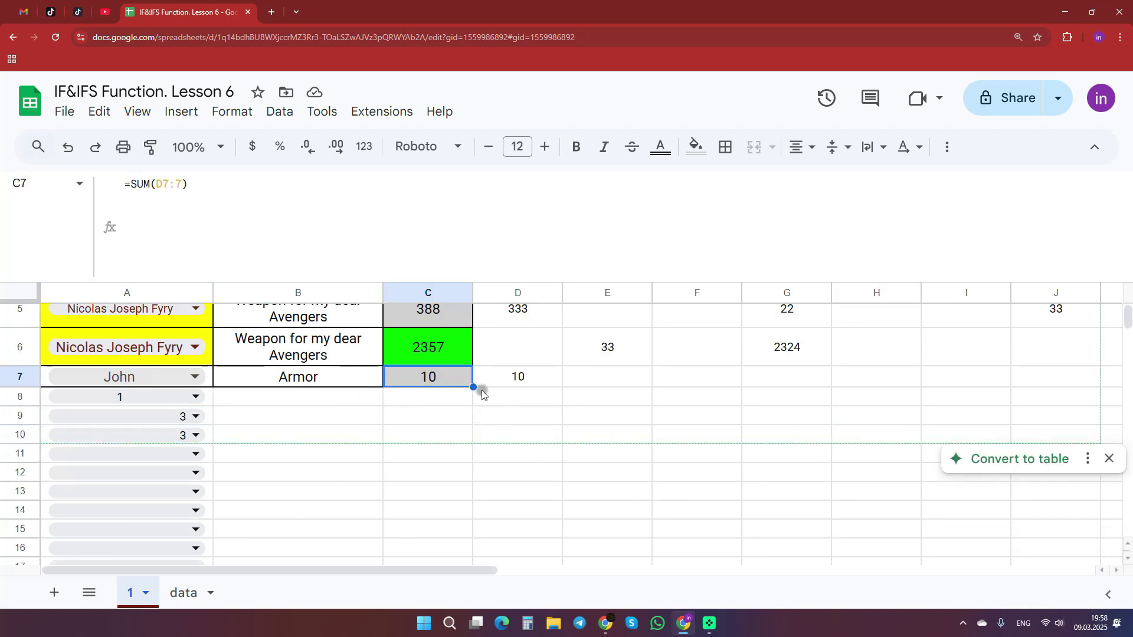
left_click(519, 375)
left_click(607, 347)
scroll(449, 448, "up", 3)
left_click(437, 370)
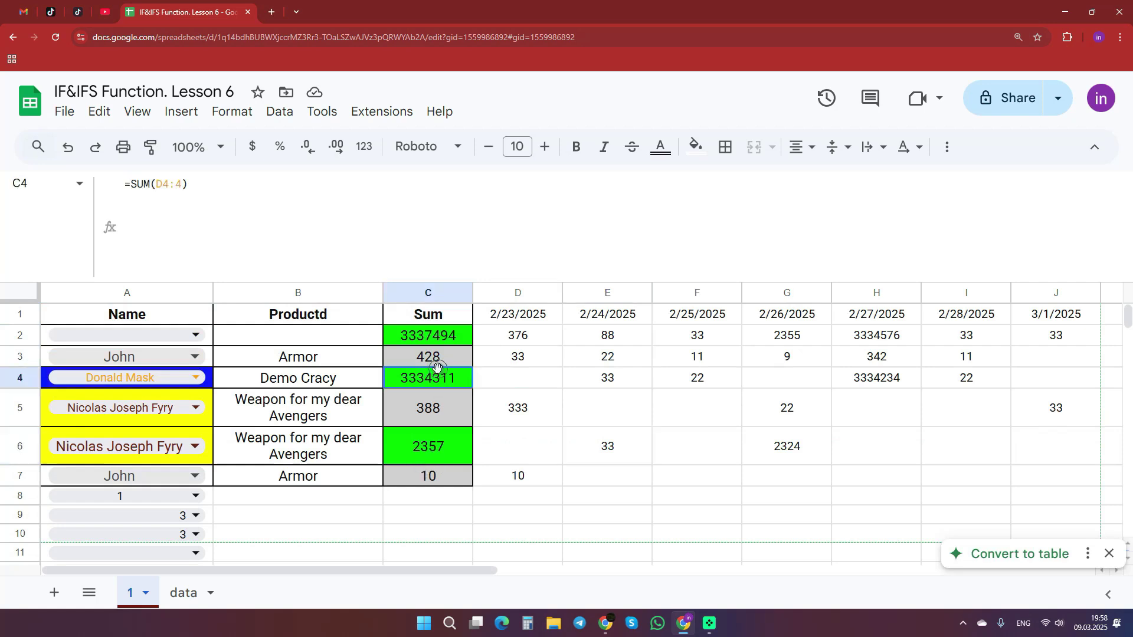
left_click(437, 449)
key("Up")
key("Up")
key("Up")
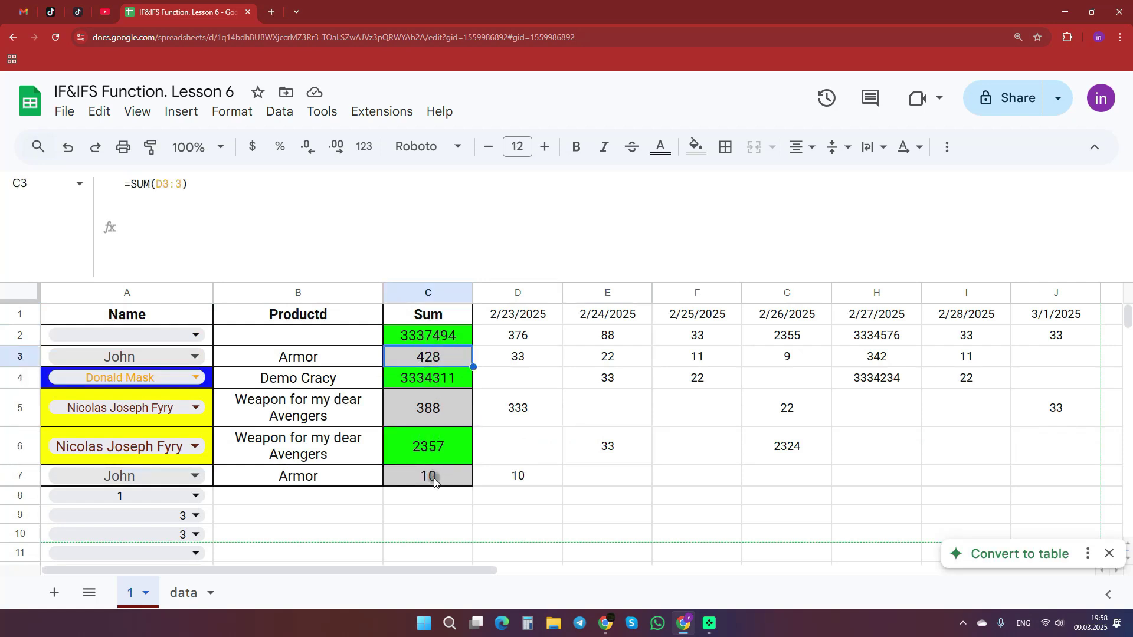
Fill C7's Sum formula down to row 90 and confirm C8 and C15 show 0
left_click(434, 482)
mouse_move(473, 486)
left_mouse_down()
mouse_move(449, 628)
mouse_move(448, 475)
mouse_move(487, 493)
left_mouse_up()
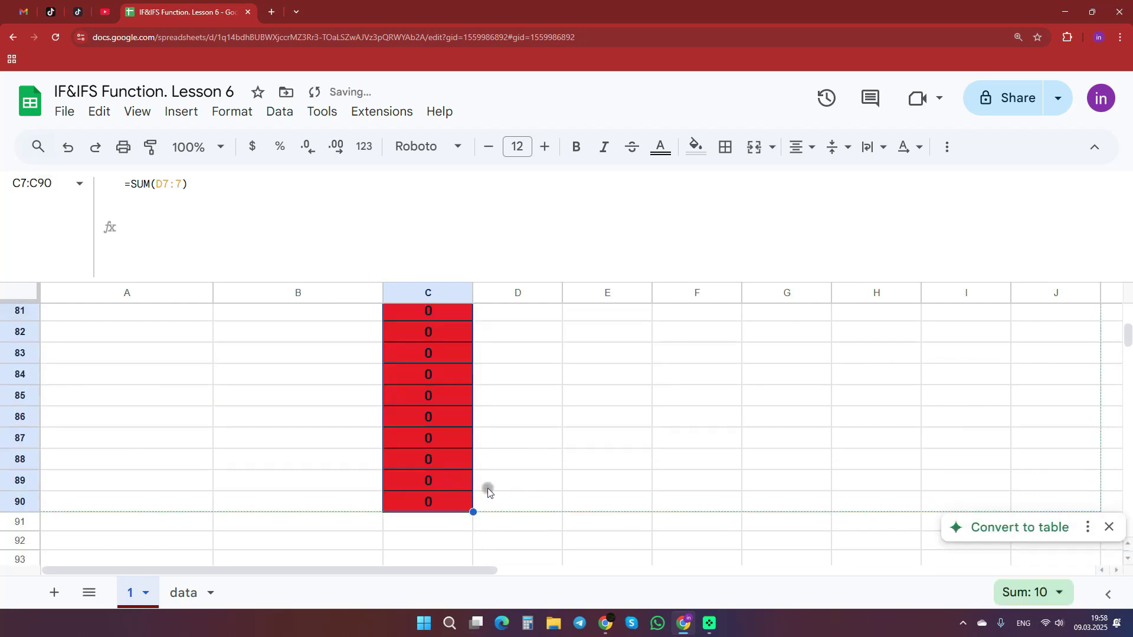
scroll(488, 492, "up", 20)
scroll(447, 450, "down", 4)
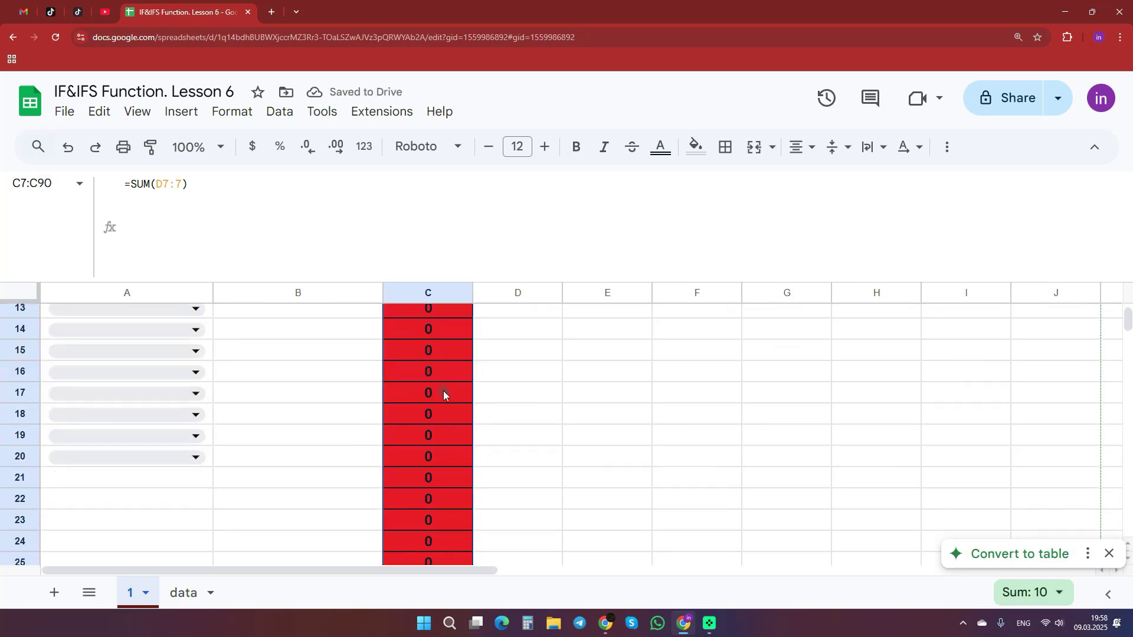
left_click(432, 355)
scroll(435, 450, "up", 2)
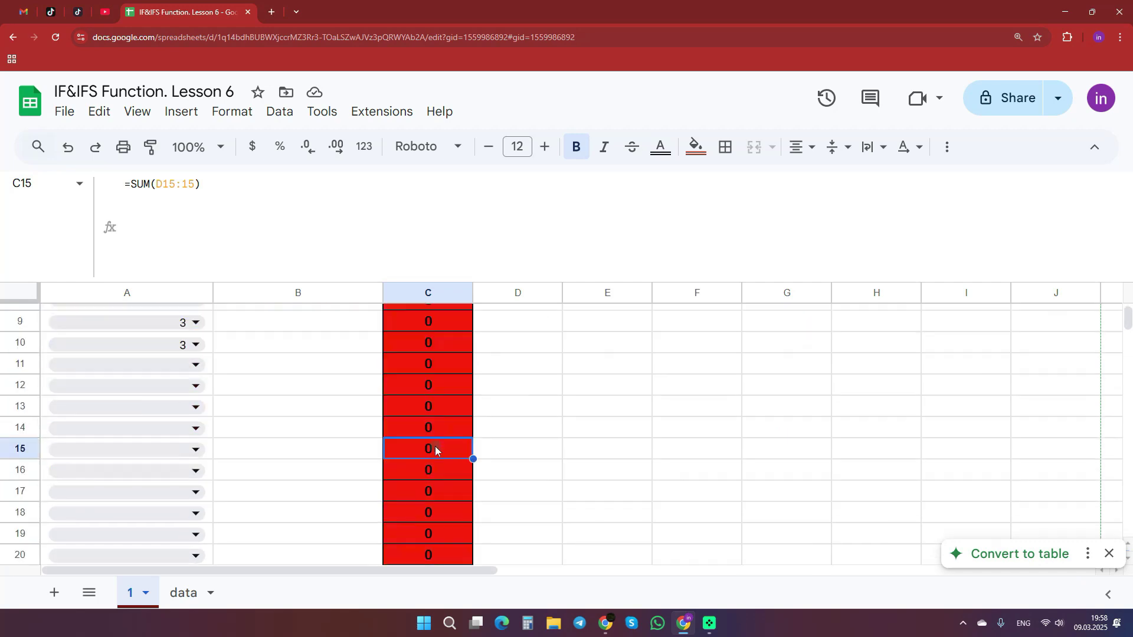
scroll(437, 389, "up", 3)
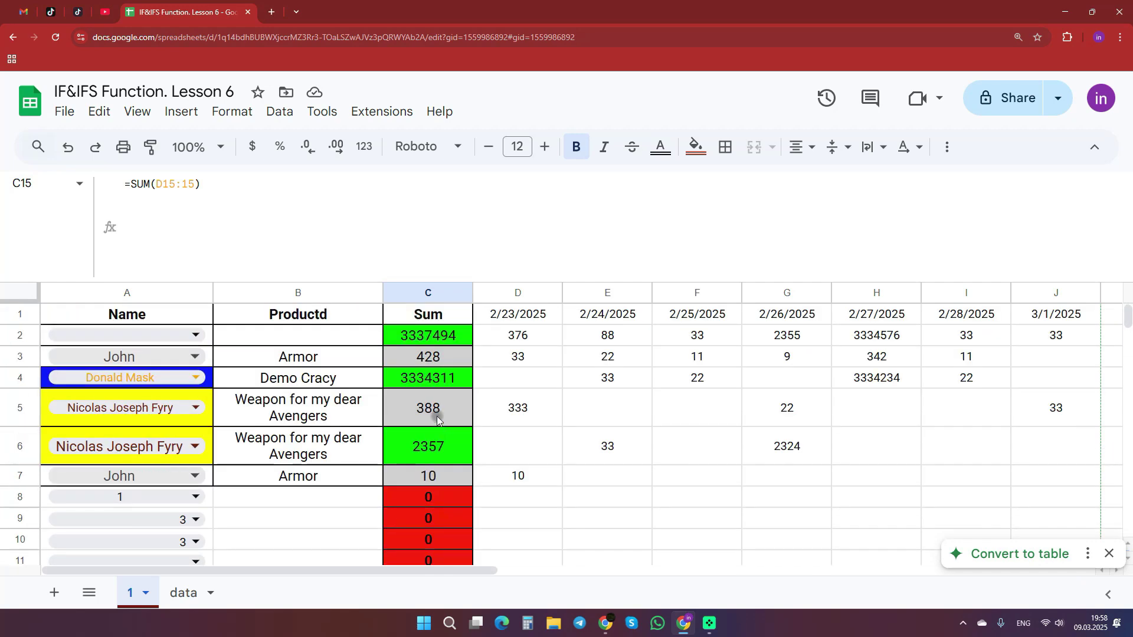
scroll(433, 422, "down", 3)
scroll(433, 422, "up", 2)
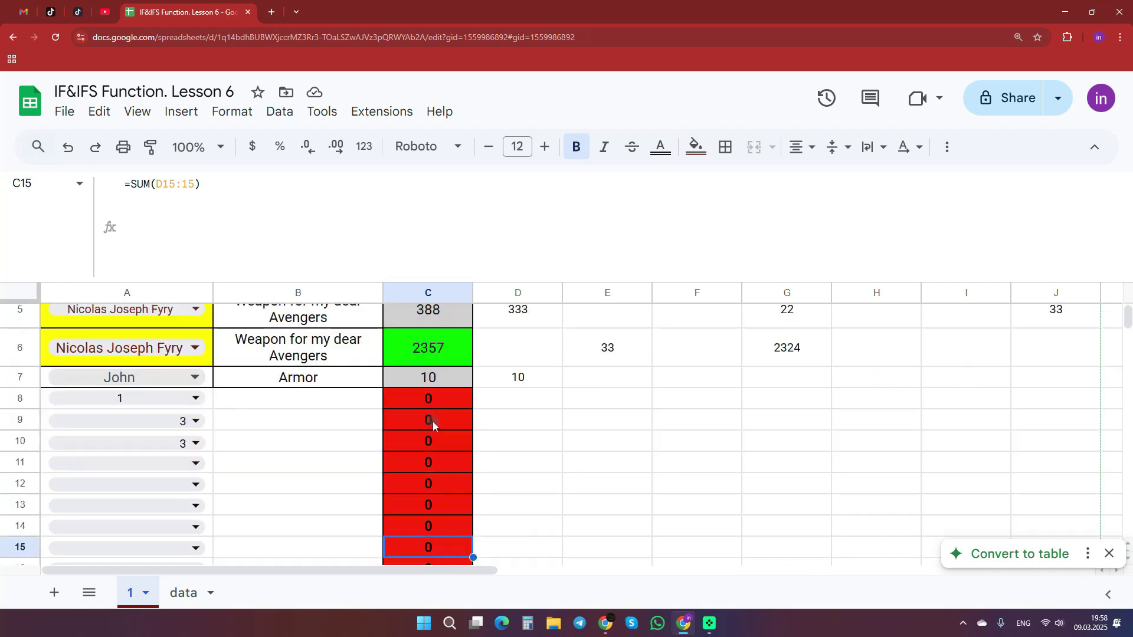
left_click(434, 409)
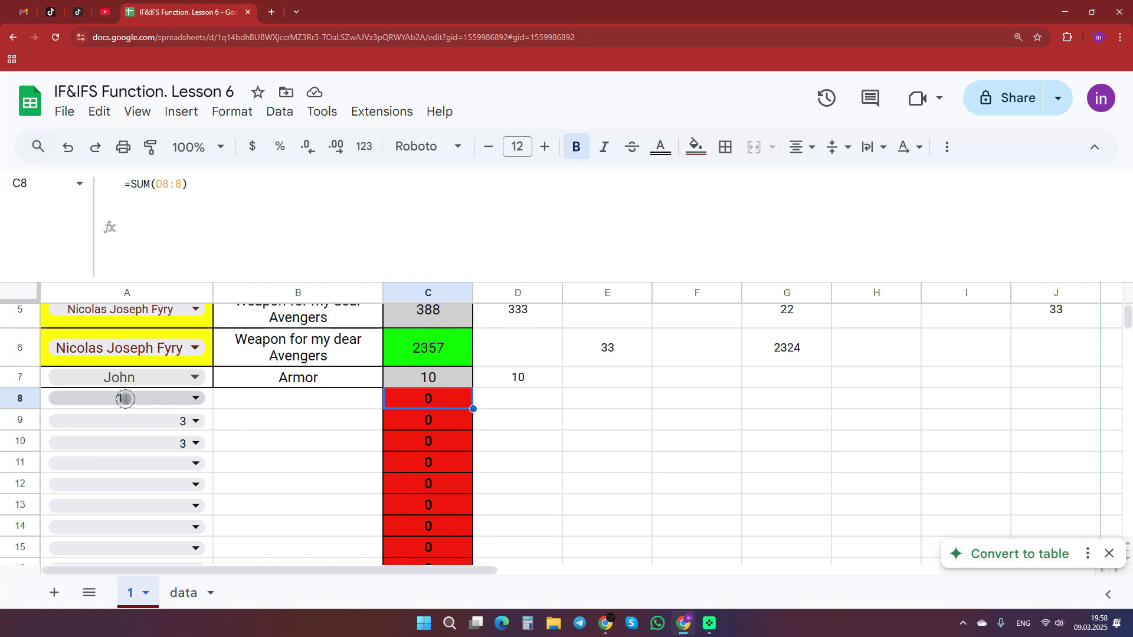
left_click(125, 399)
key("Escape")
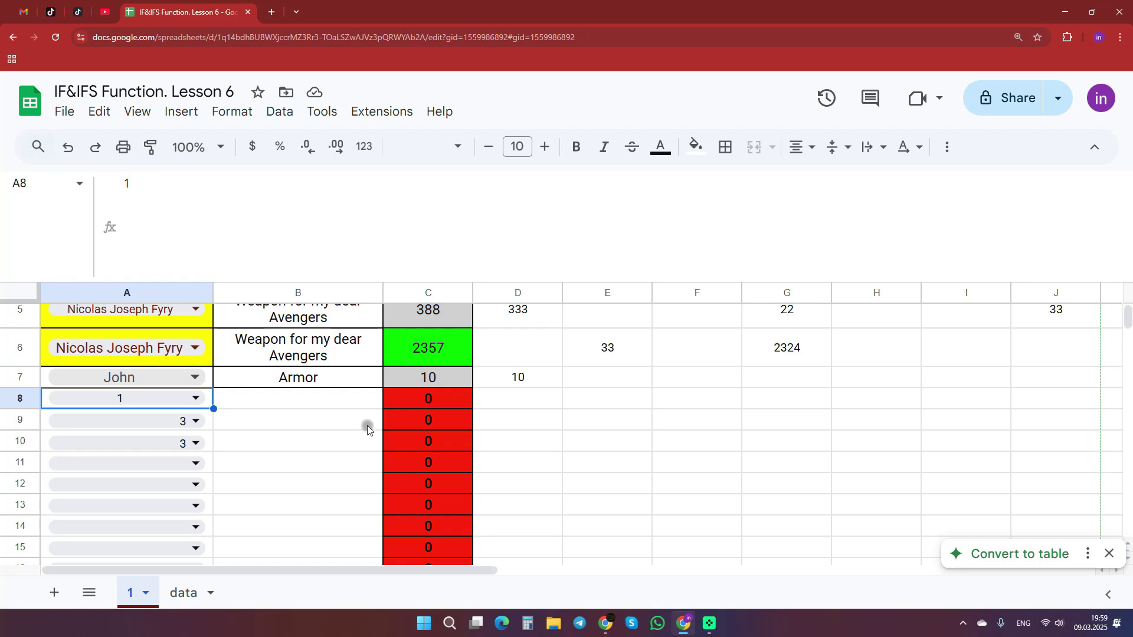
left_click(406, 416)
right_click(406, 416)
key("Escape")
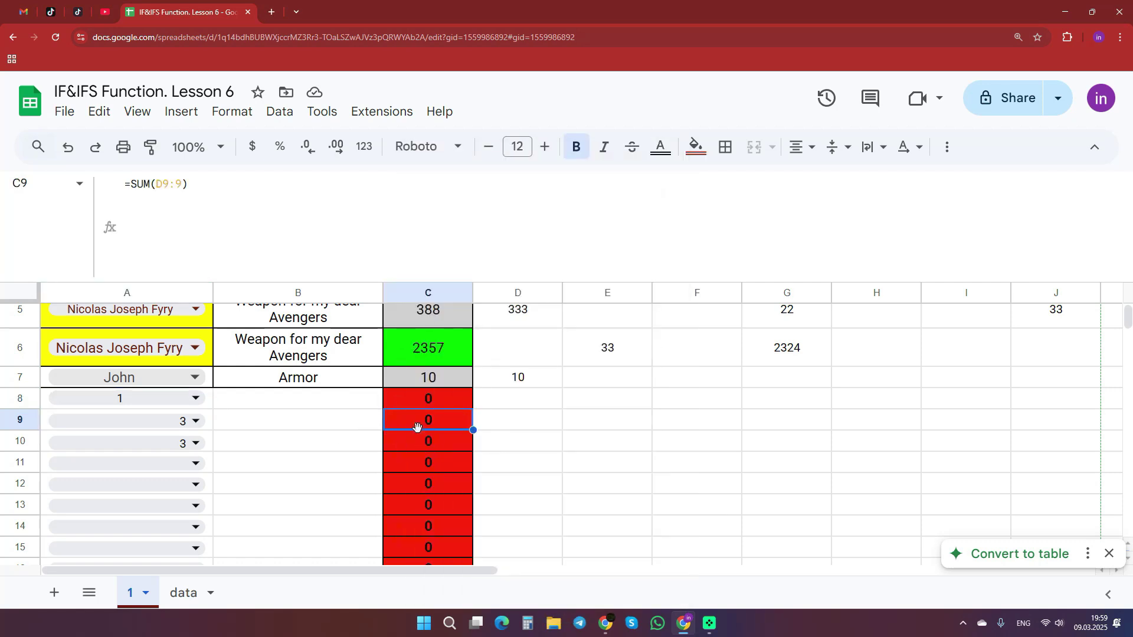
scroll(451, 456, "up", 3)
left_click(443, 338)
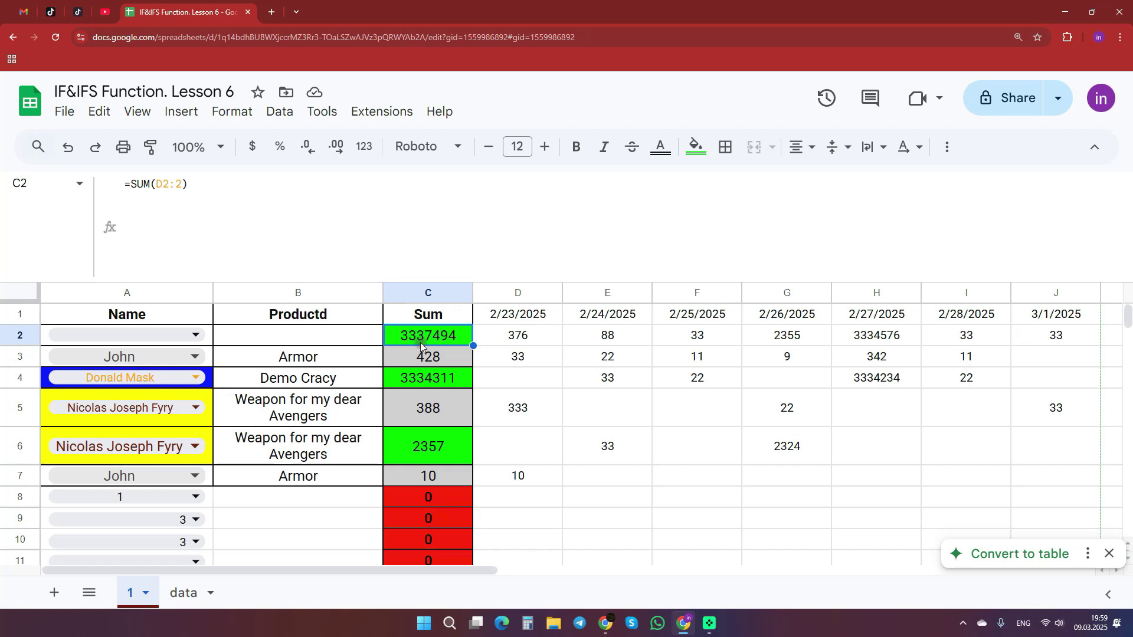
Rewrite C2 as =if(A2<>"", SUM(D2:2),"") so it stays blank without a name
left_click(128, 184)
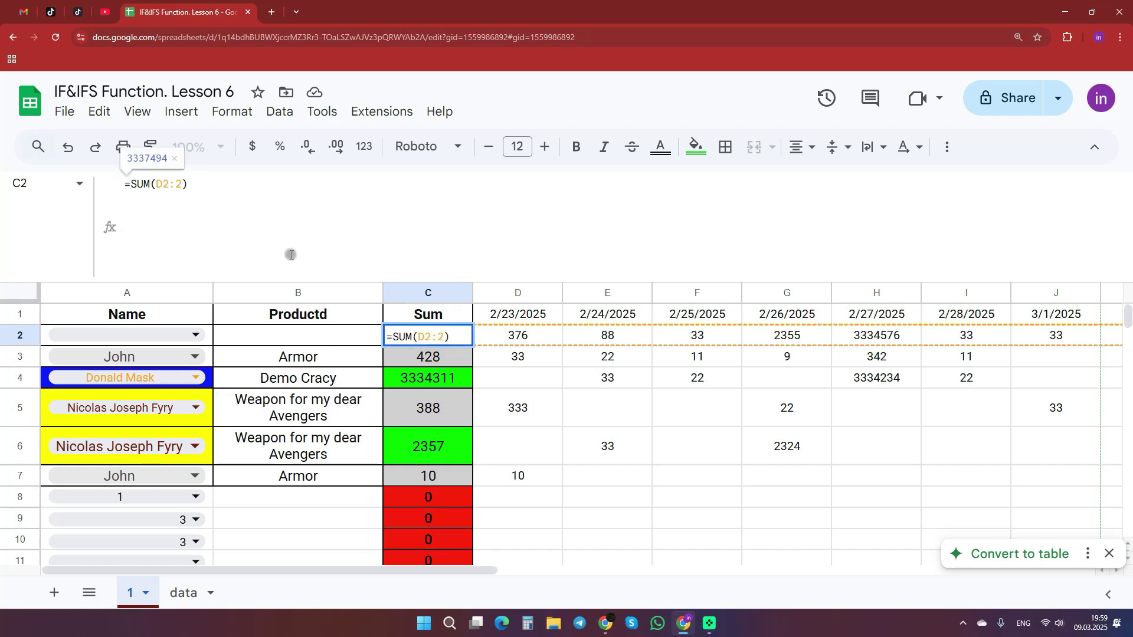
type("if")
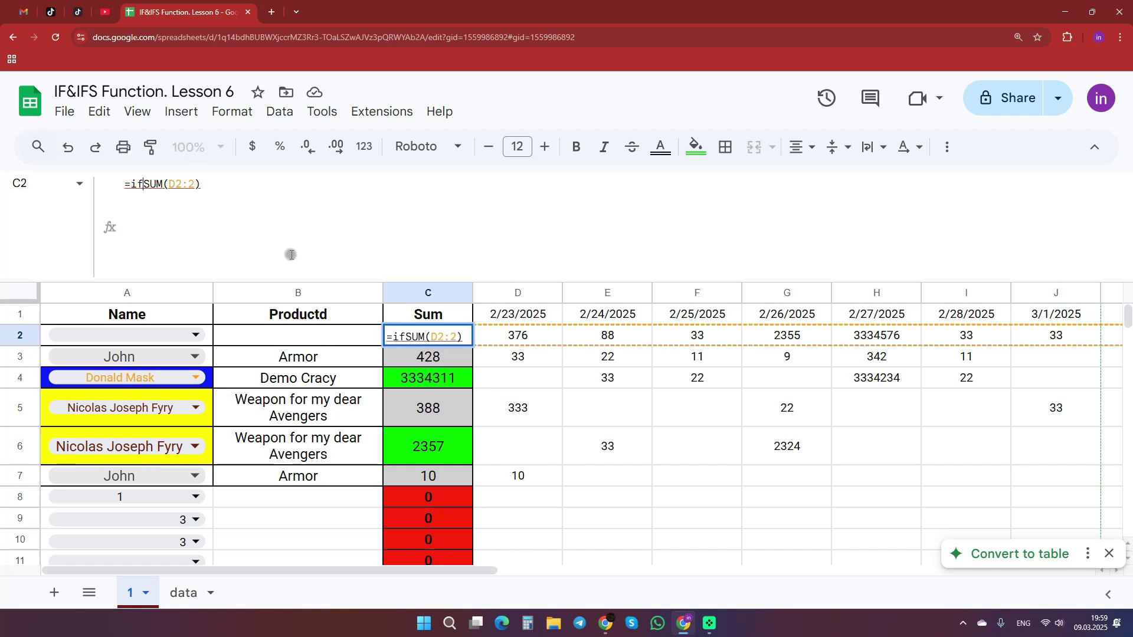
type("(")
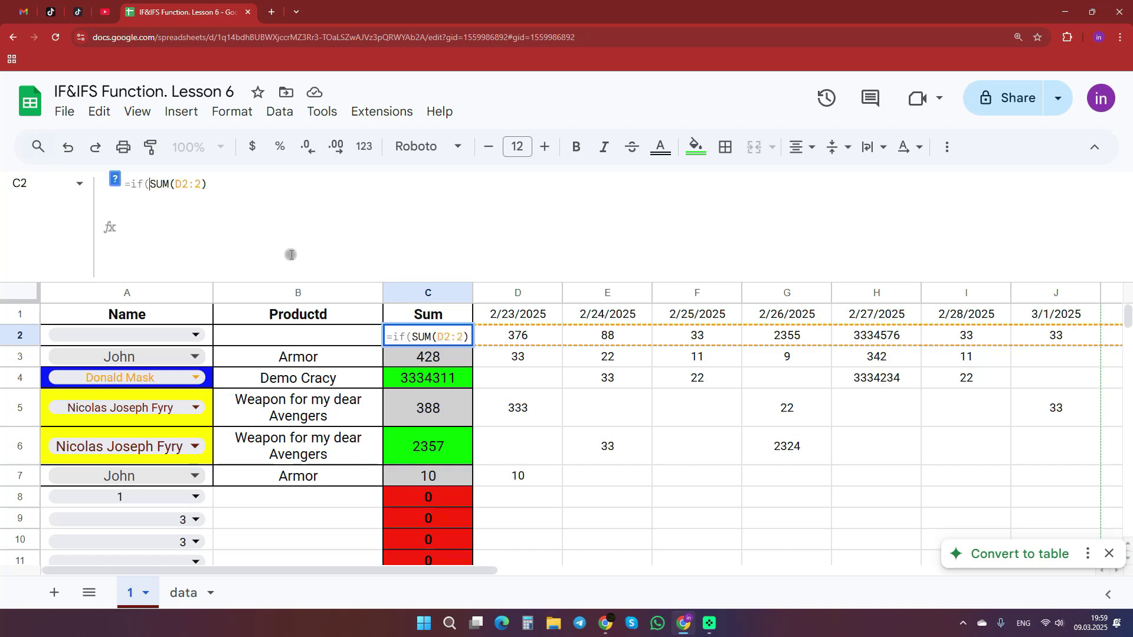
left_click(210, 339)
type("<> ")
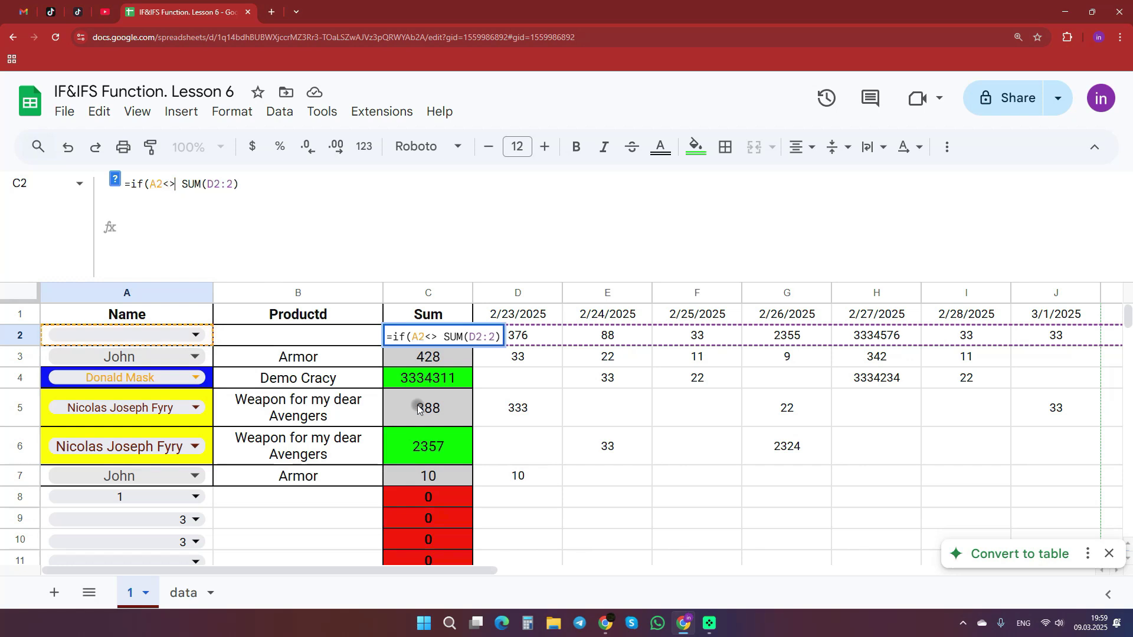
type("\"\"")
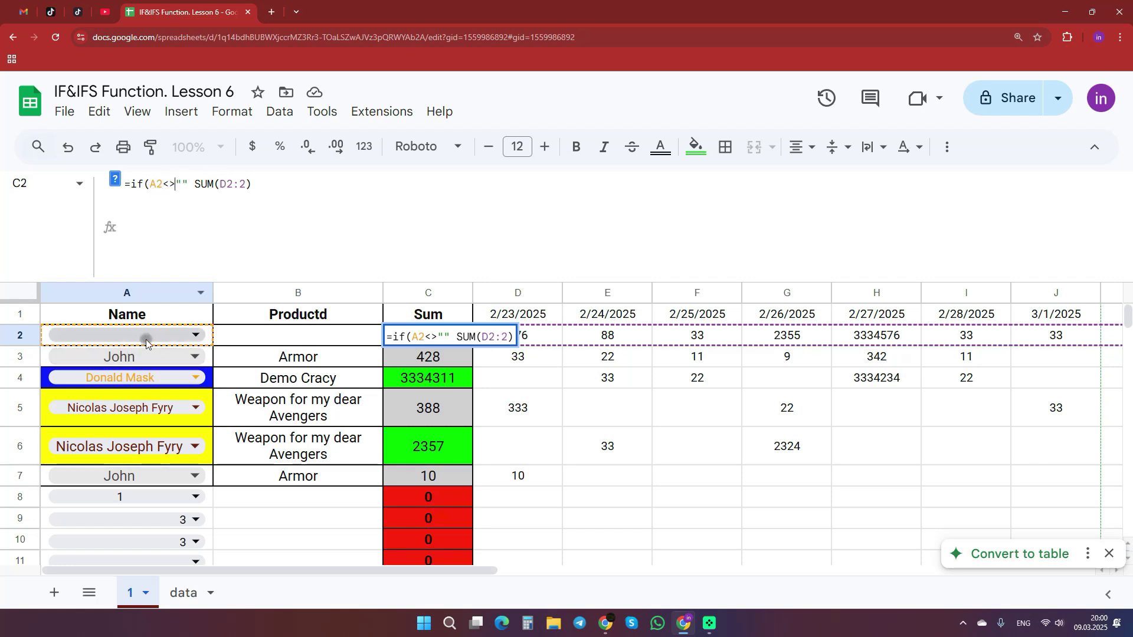
left_click(191, 186)
type(",")
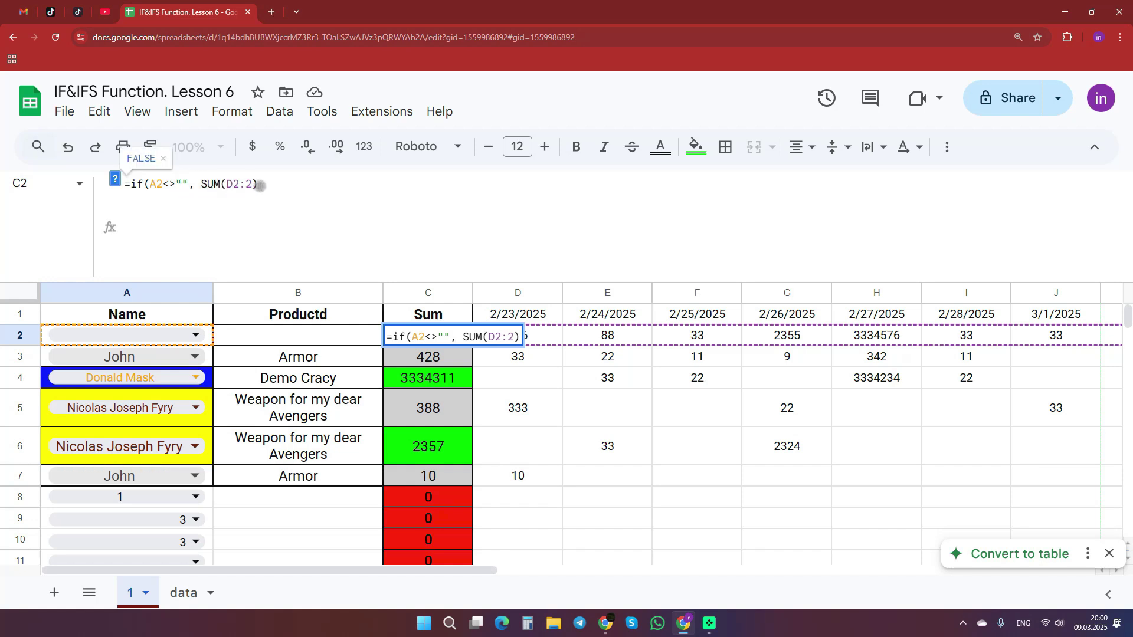
left_click(264, 186)
key("shift+Left")
key("shift+Left")
key("shift+Left")
key("shift+Left")
key("shift+Left")
key("shift+Left")
key("shift+Left")
key("shift+Left")
key("shift+Left")
left_click(285, 201)
type(", ")
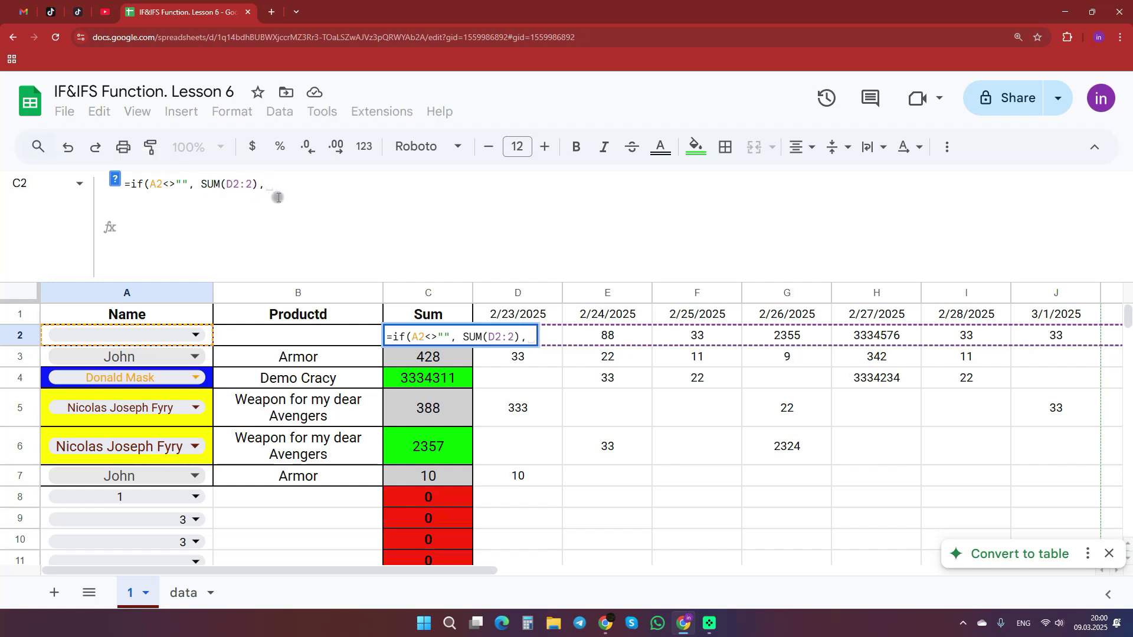
type("\"\"")
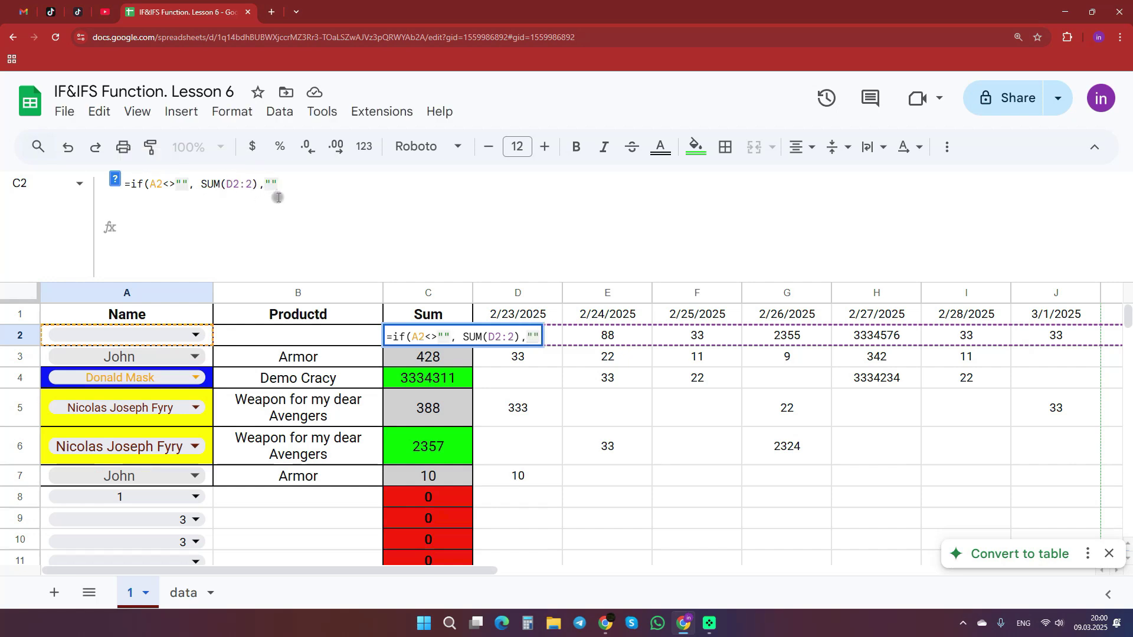
type(")")
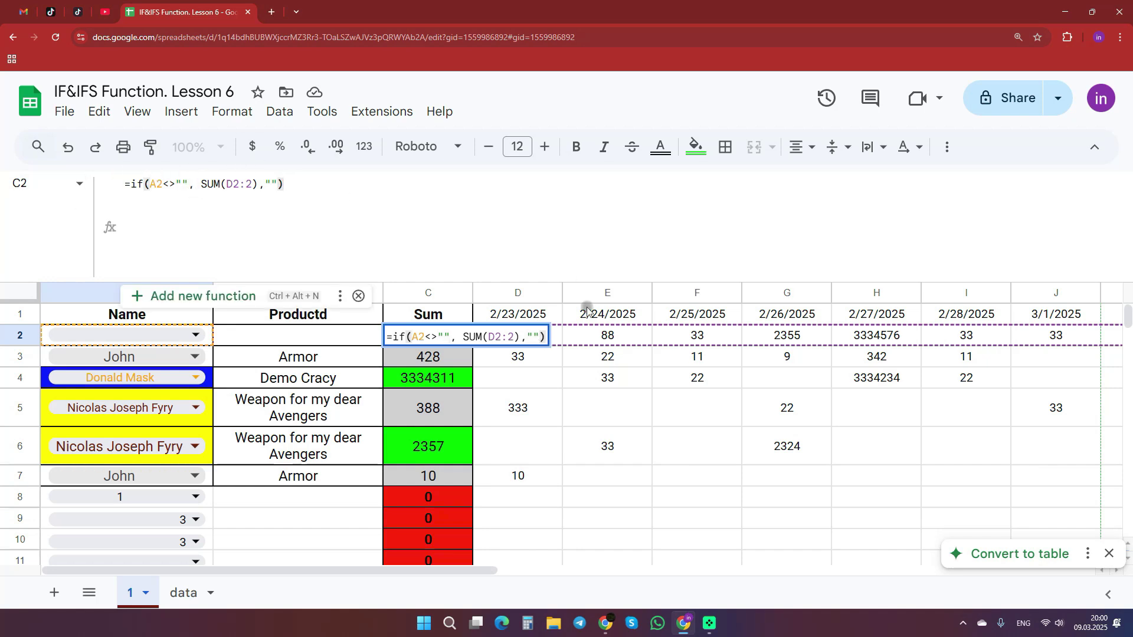
key("Return")
left_click(435, 336)
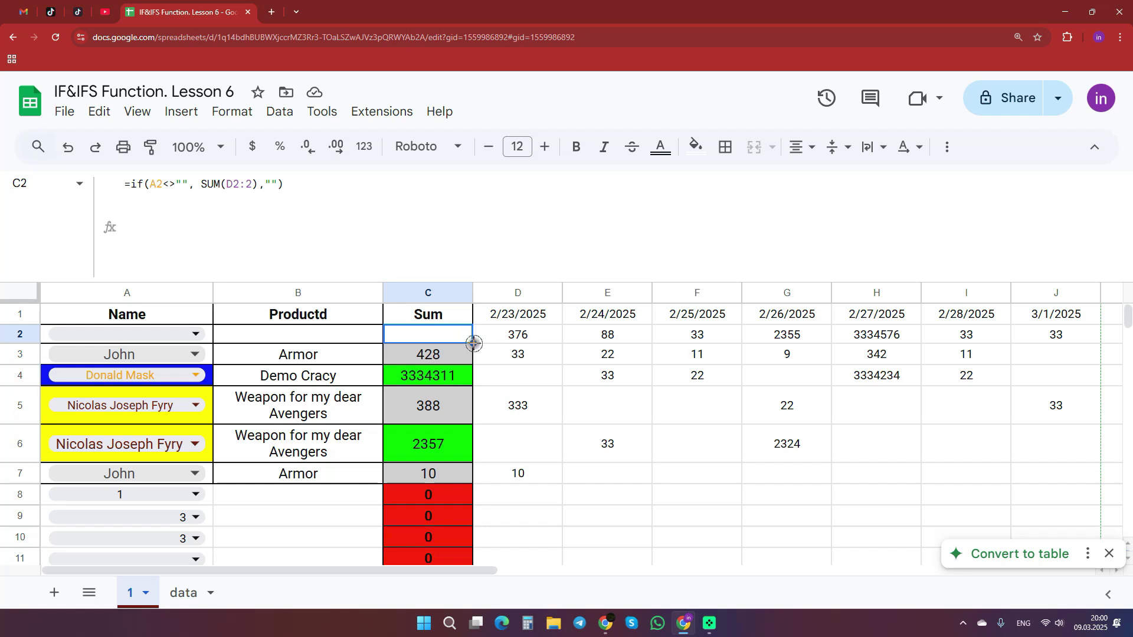
Fill C2's IF formula down to C108 and spot-check C10 through C15
left_click_drag(473, 343, 455, 491)
scroll(460, 506, "up", 20)
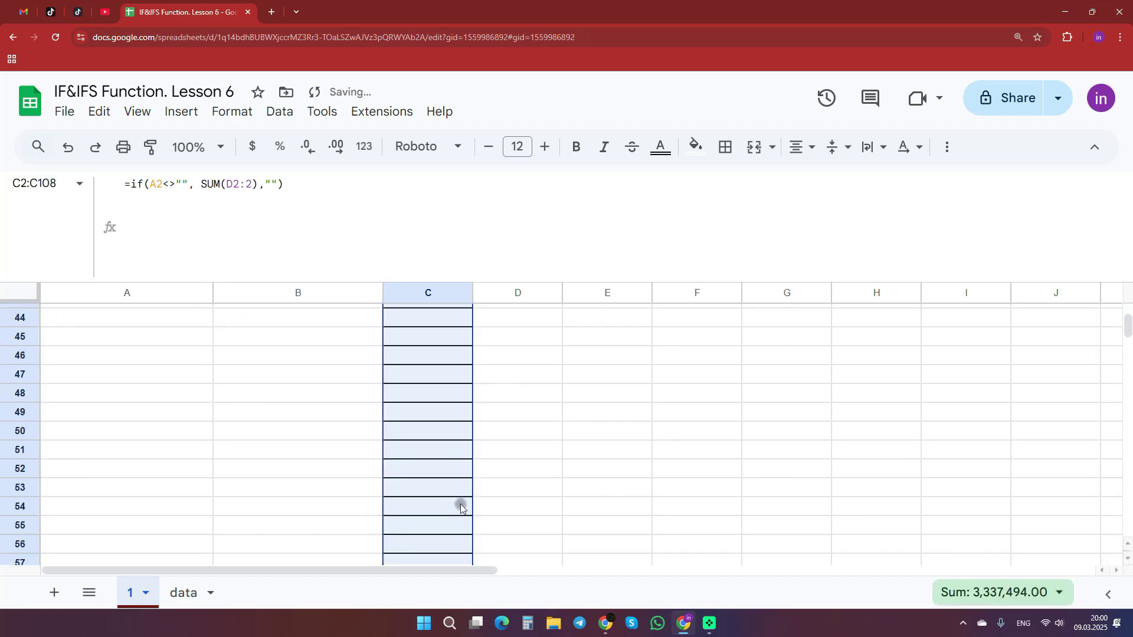
scroll(460, 500, "down", 2)
left_click(435, 457)
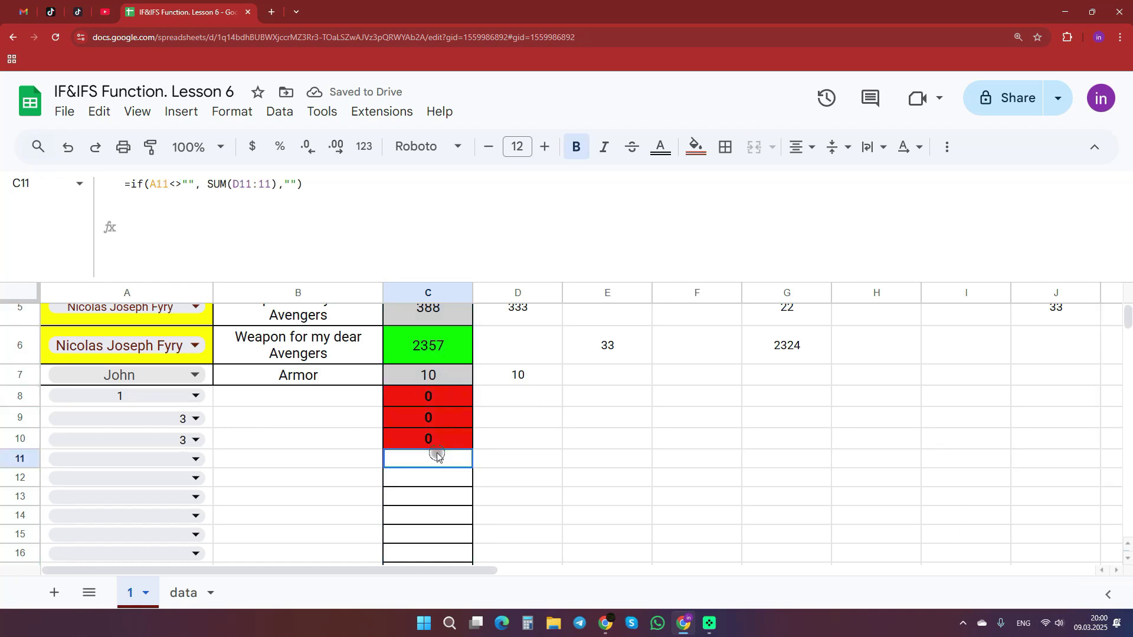
left_click(441, 496)
left_click(443, 534)
left_click(441, 506)
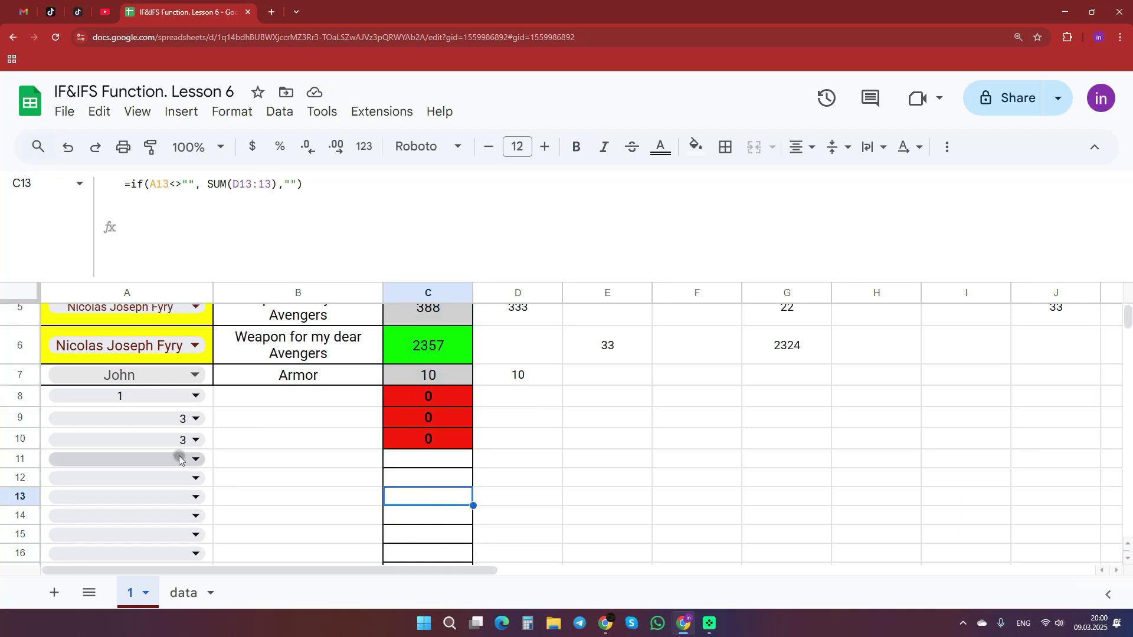
left_click(428, 483)
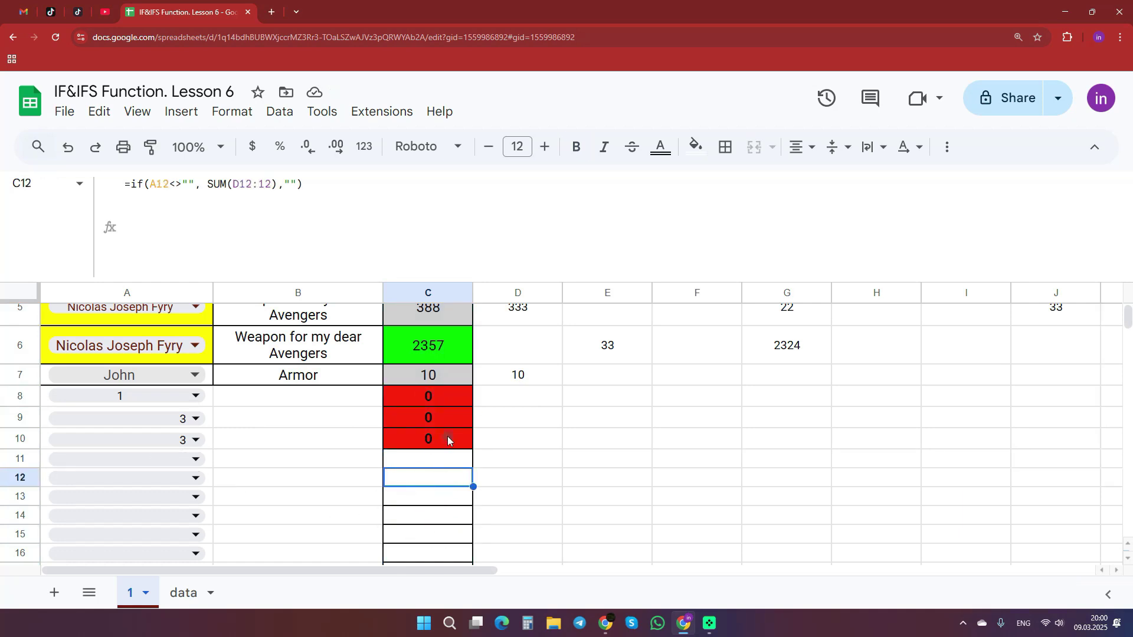
left_click(449, 440)
scroll(440, 407, "up", 3)
Choose a name in A2 so C2 displays 3337494
left_click(195, 334)
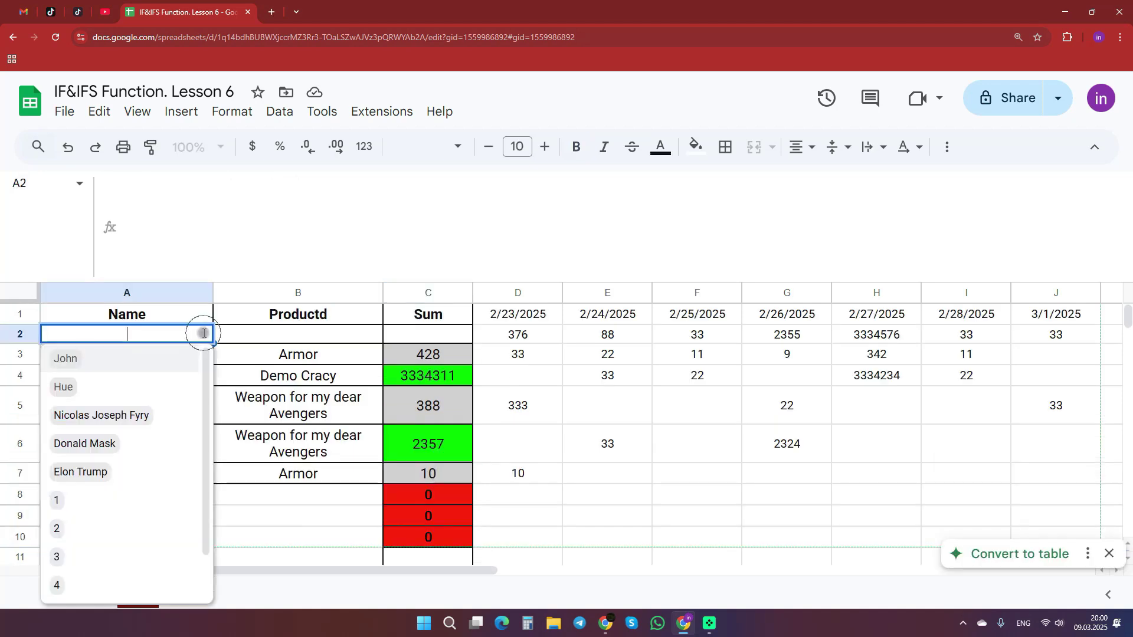
left_click(101, 412)
left_click(389, 336)
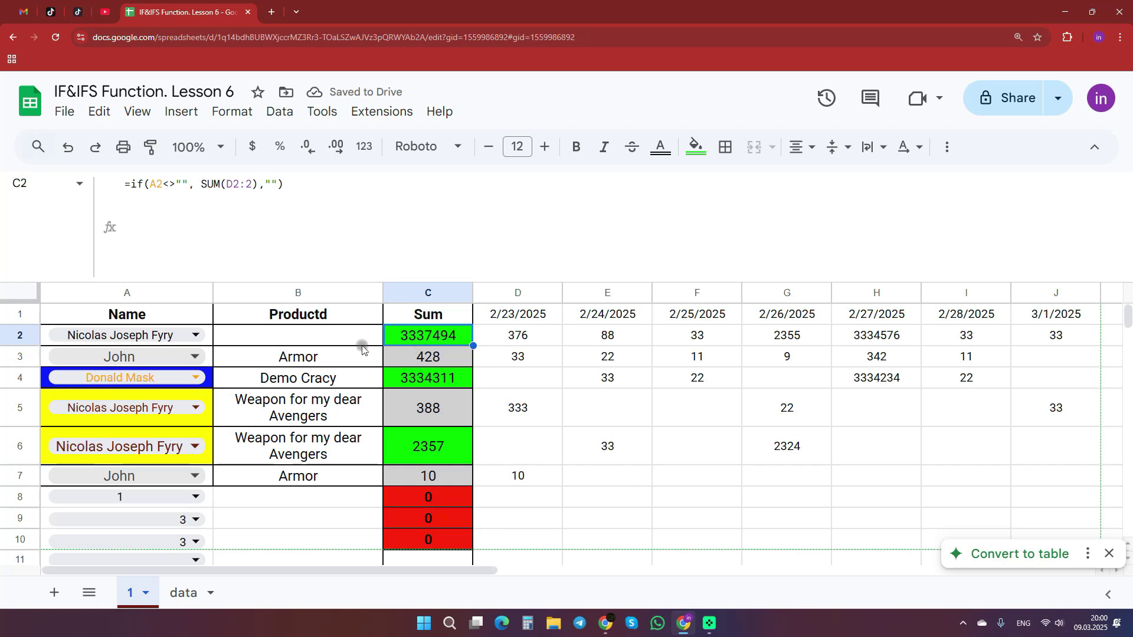
left_click(345, 335)
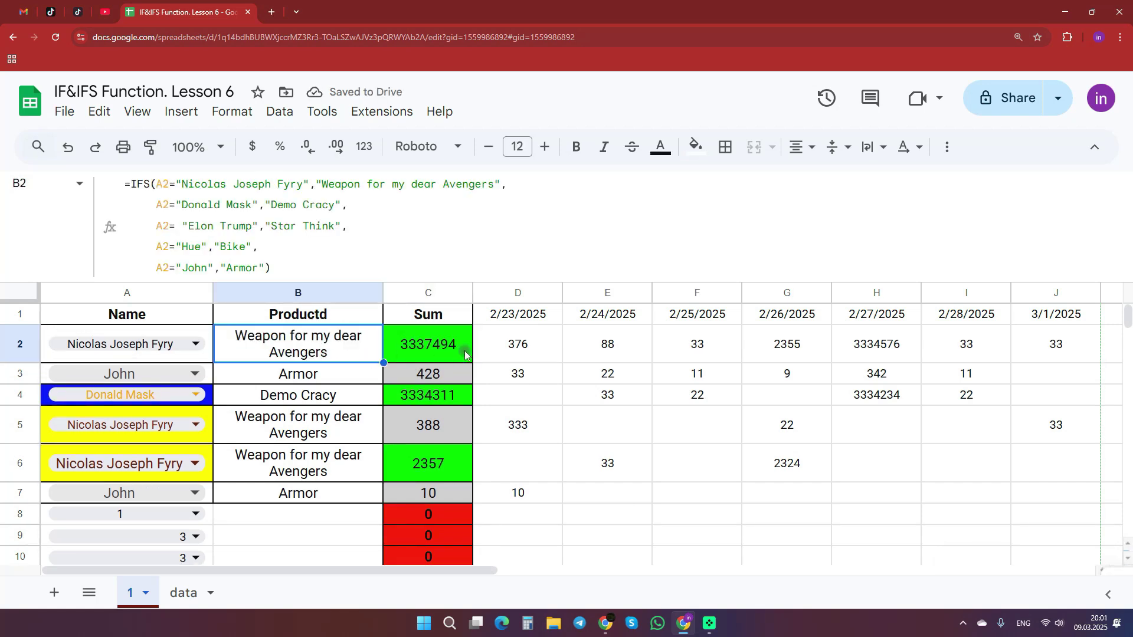
Check the daily total formulas in E2 through J2, then collapse the formula bar to one line
left_click(460, 357)
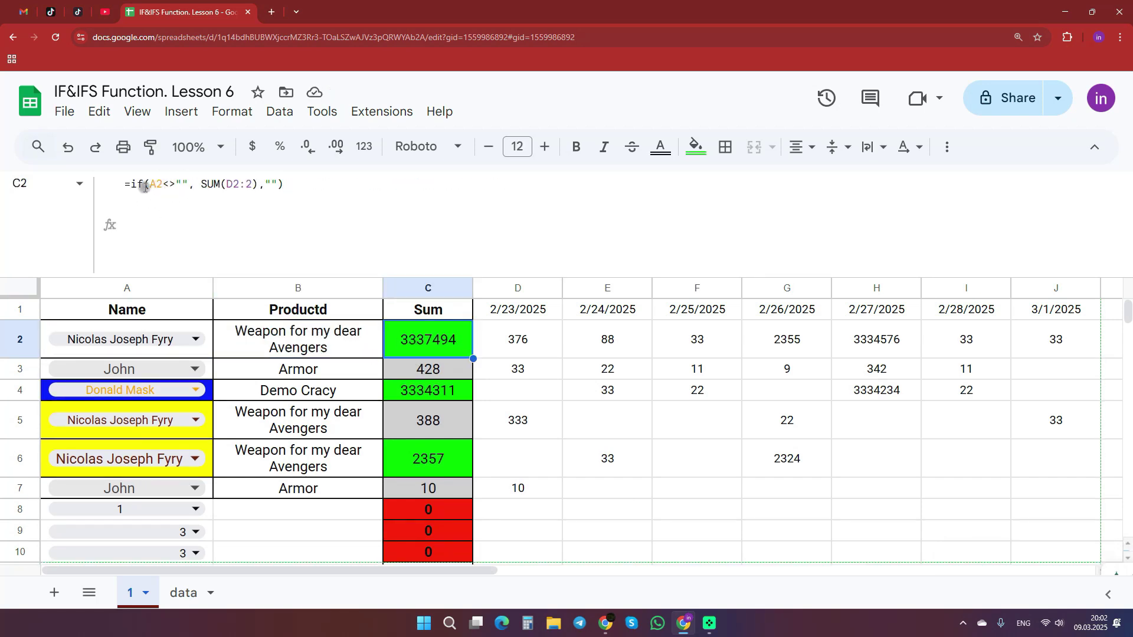
left_click(621, 341)
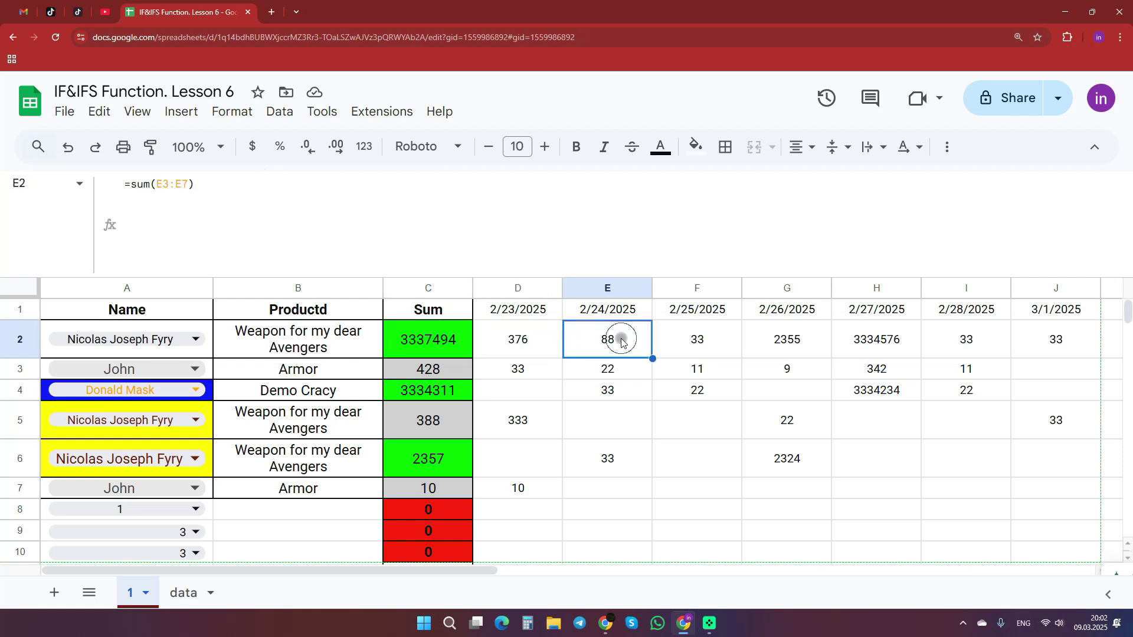
left_click(713, 341)
left_click(809, 342)
left_click(900, 341)
left_click(968, 341)
left_click(1044, 338)
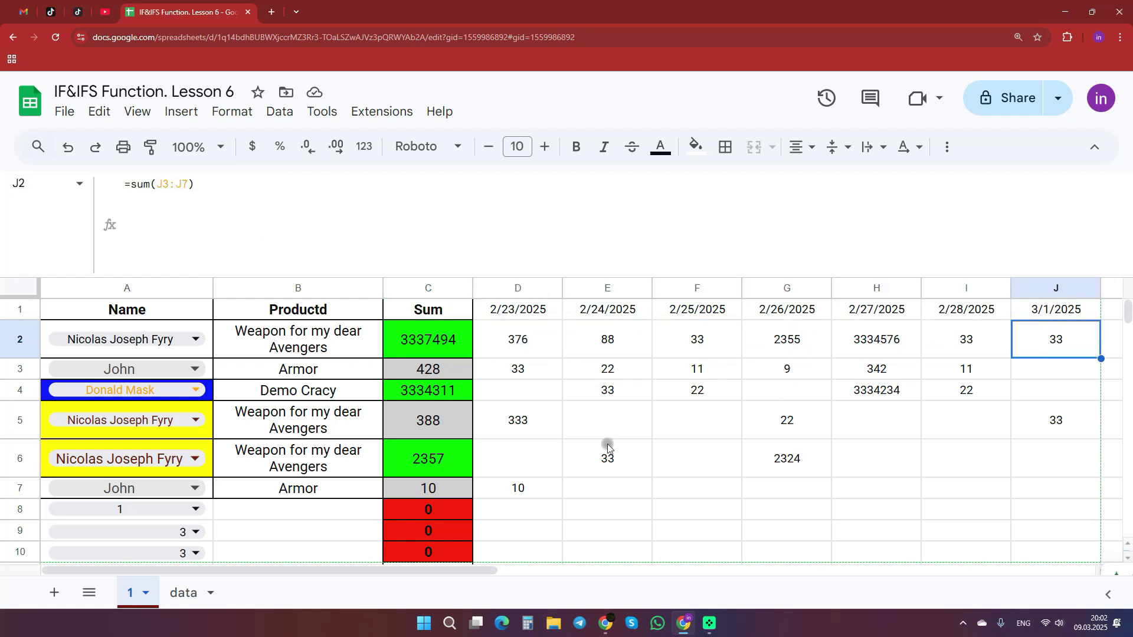
left_click_drag(462, 275, 435, 220)
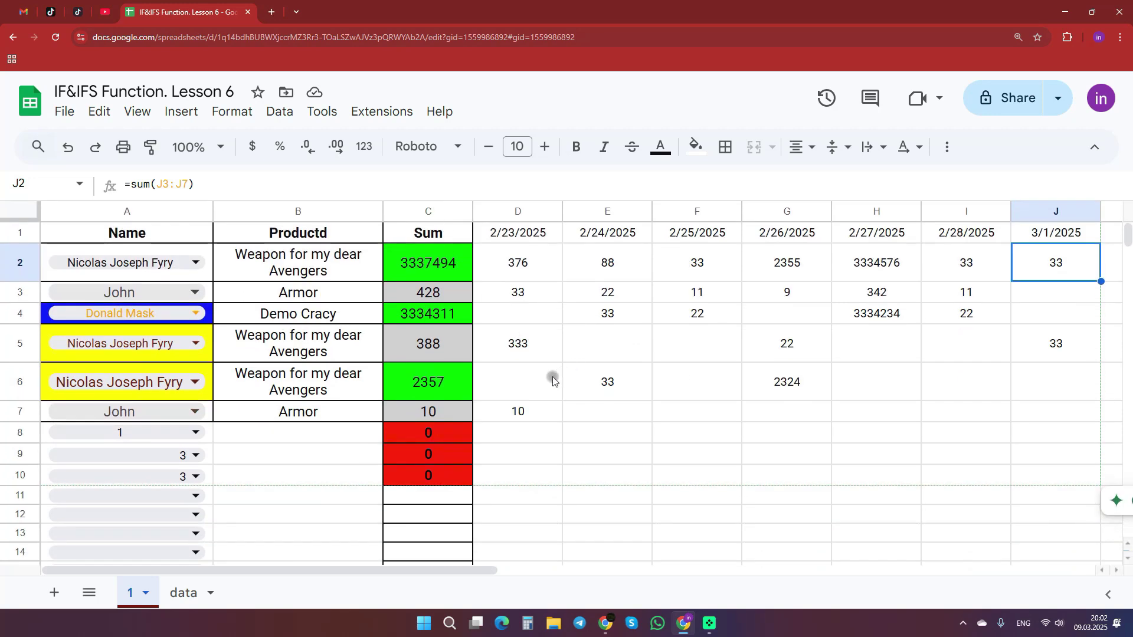
left_click(65, 111)
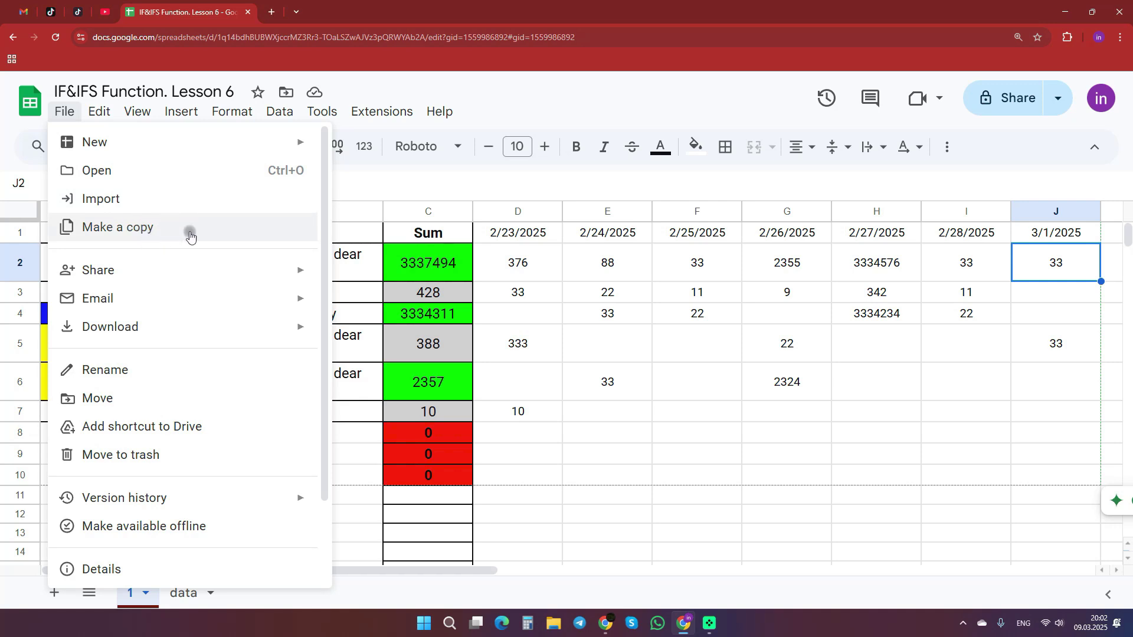
Close the File menu and compare C2's IF formula (3337494) with D2's =sum(D3:D7)
left_click(514, 234)
left_click(447, 269)
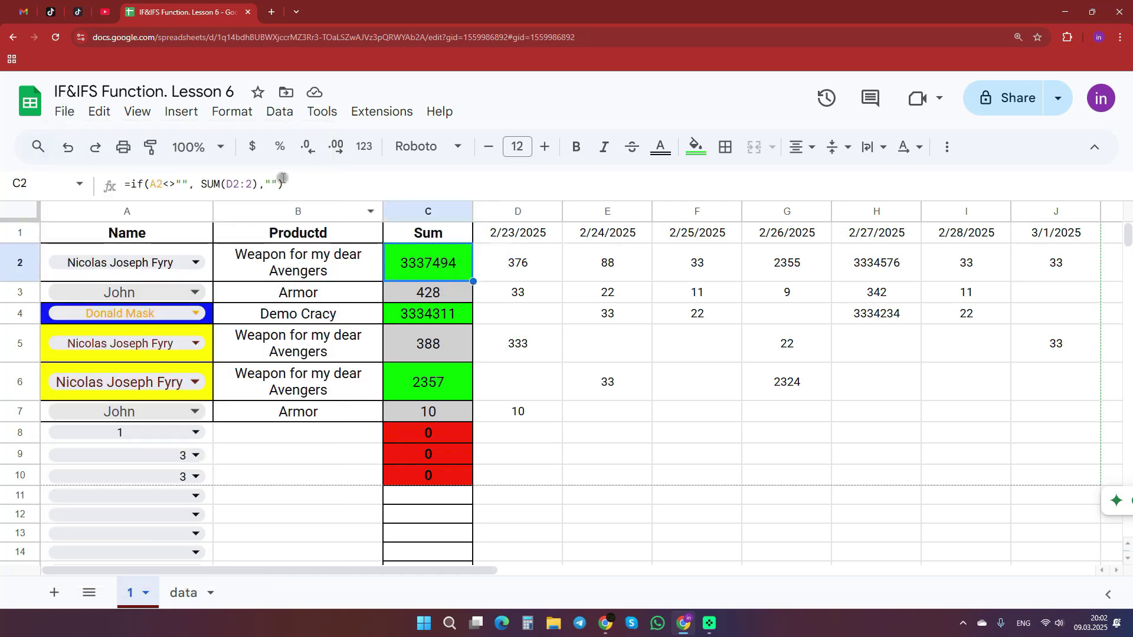
left_click(527, 266)
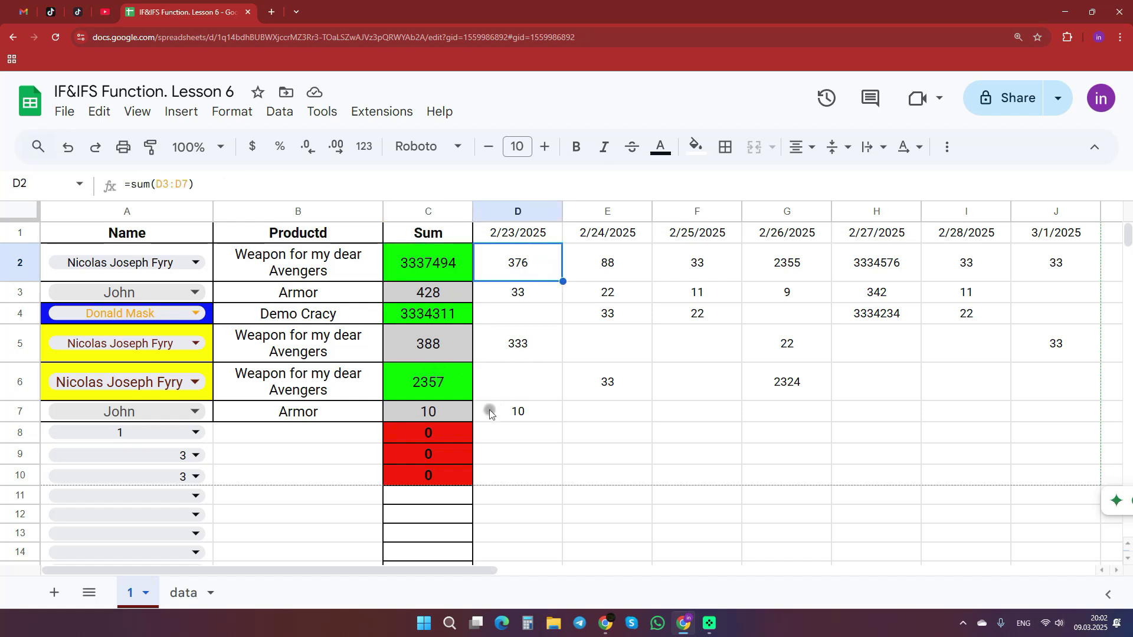
left_click(459, 265)
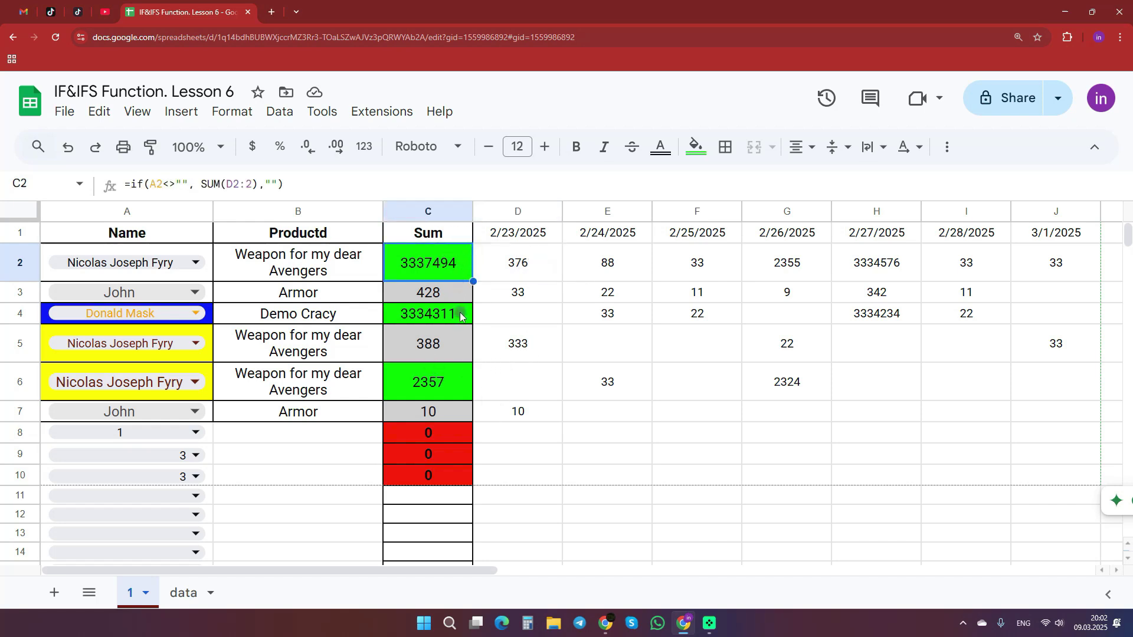